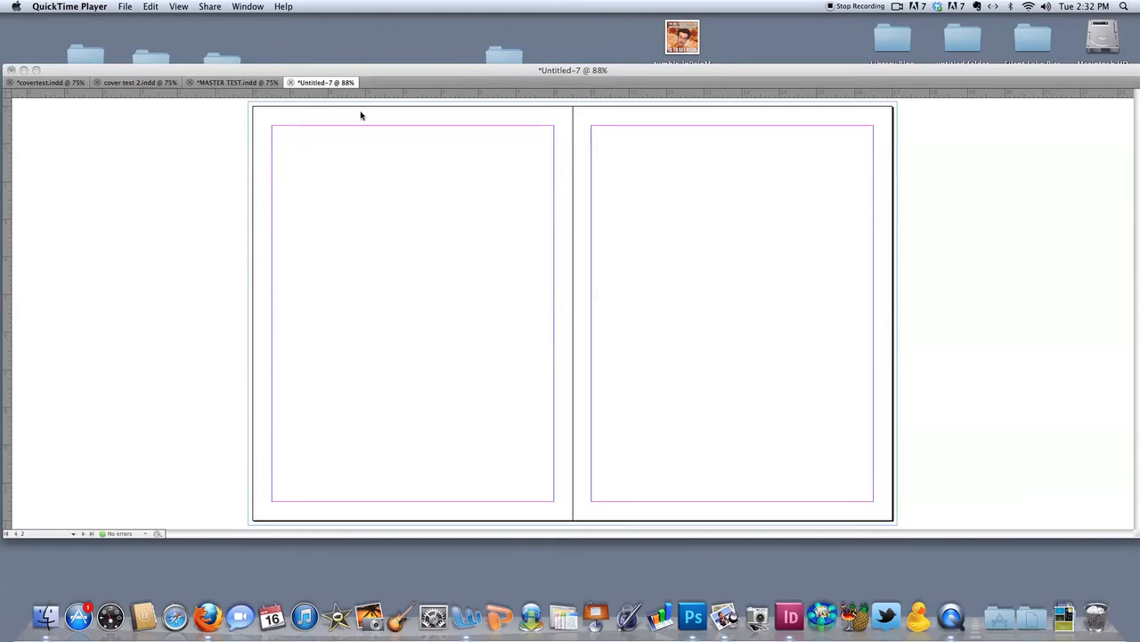
Turn off facing pages in the document setup and apply the change to the document.
{"action": "left_click", "coordinate": [359, 189]}
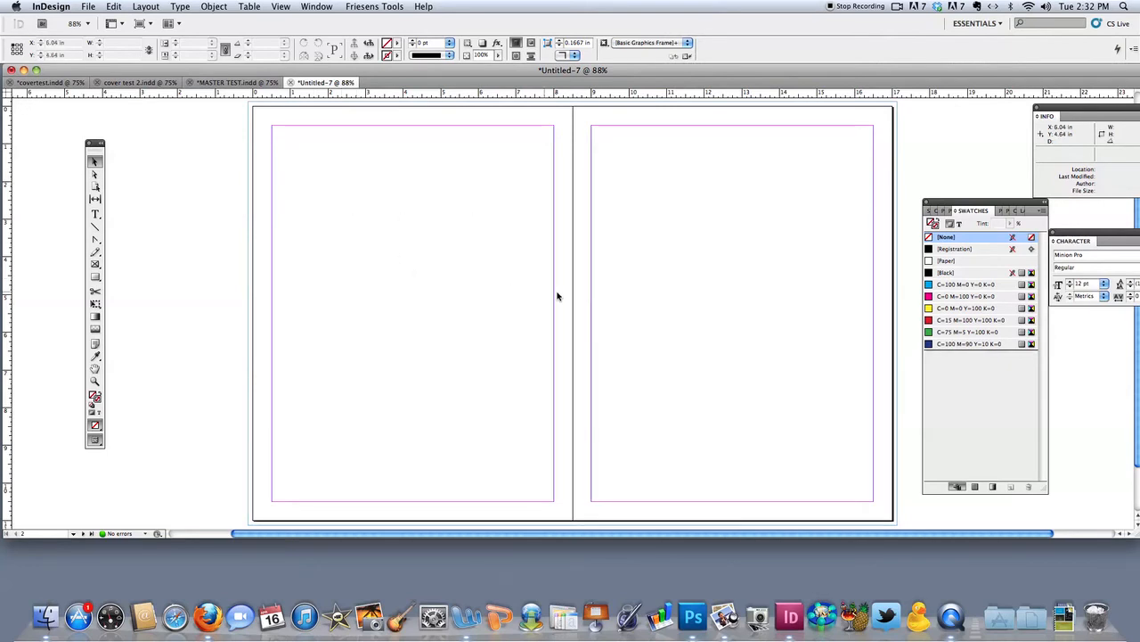
{"action": "left_click", "coordinate": [90, 7]}
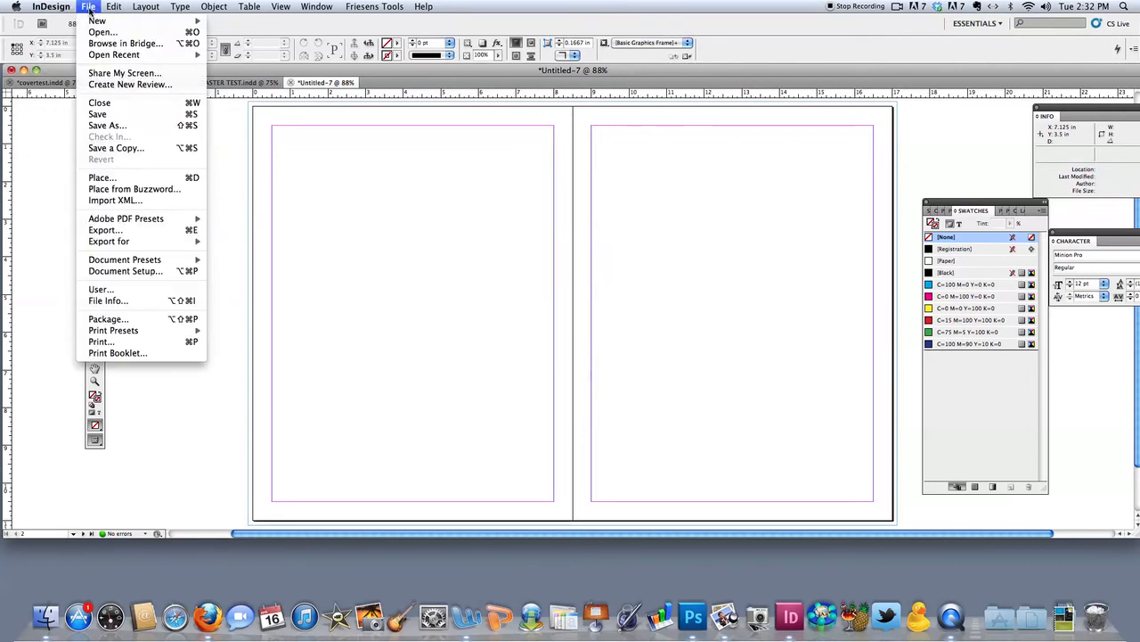
{"action": "left_click", "coordinate": [125, 272]}
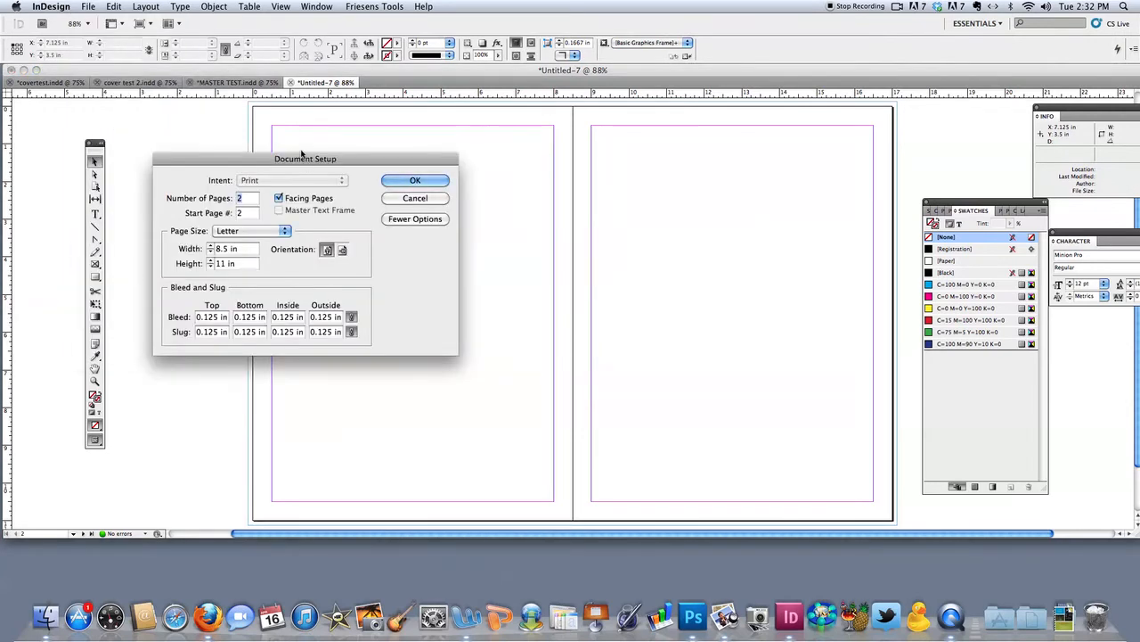
{"action": "left_click", "coordinate": [412, 220]}
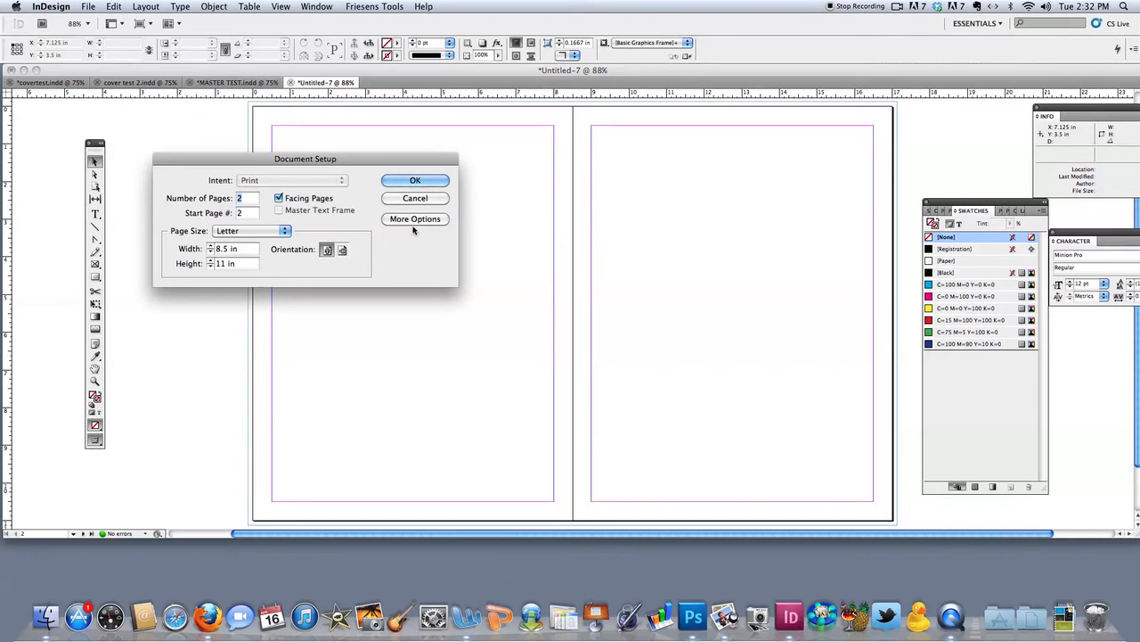
{"action": "left_click", "coordinate": [414, 221]}
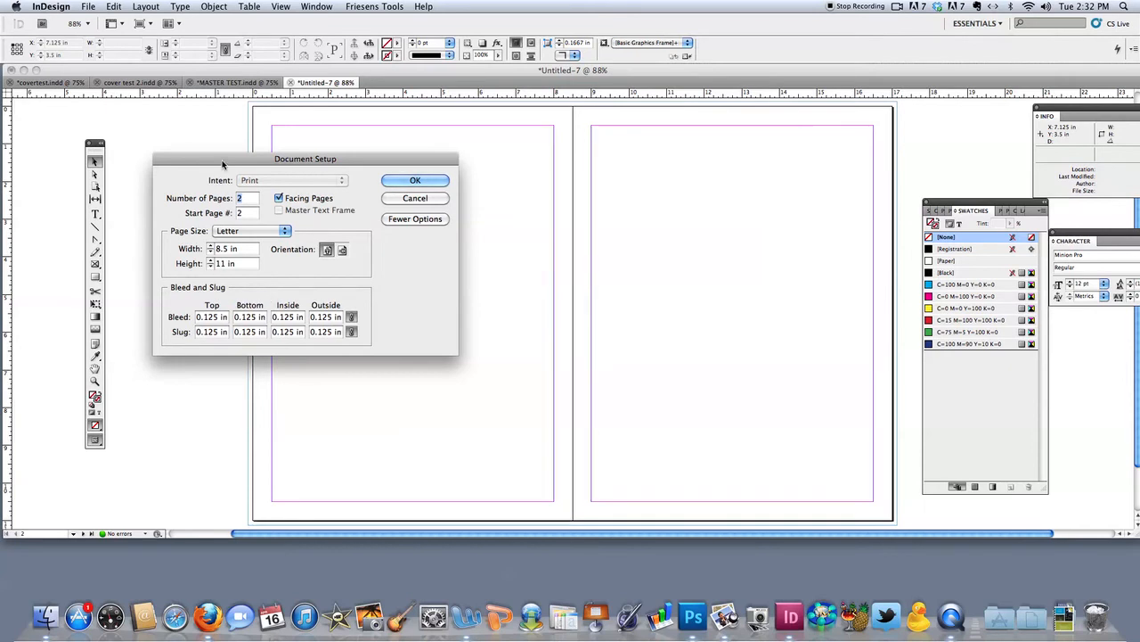
{"action": "left_click_drag", "start_coordinate": [224, 163], "coordinate": [314, 167]}
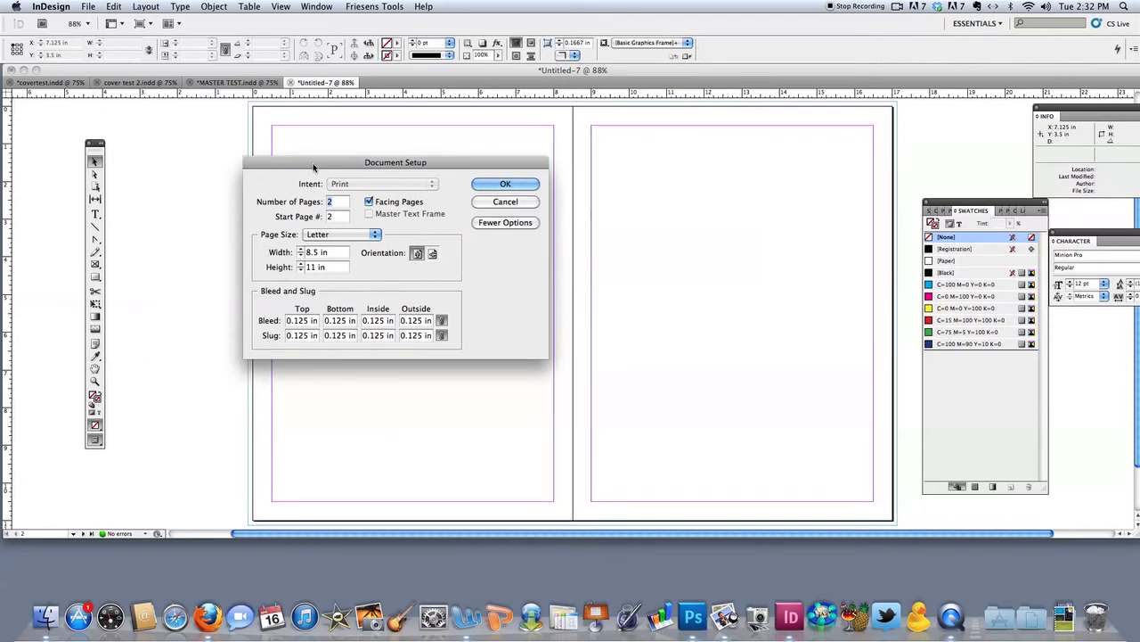
{"action": "left_click", "coordinate": [369, 203]}
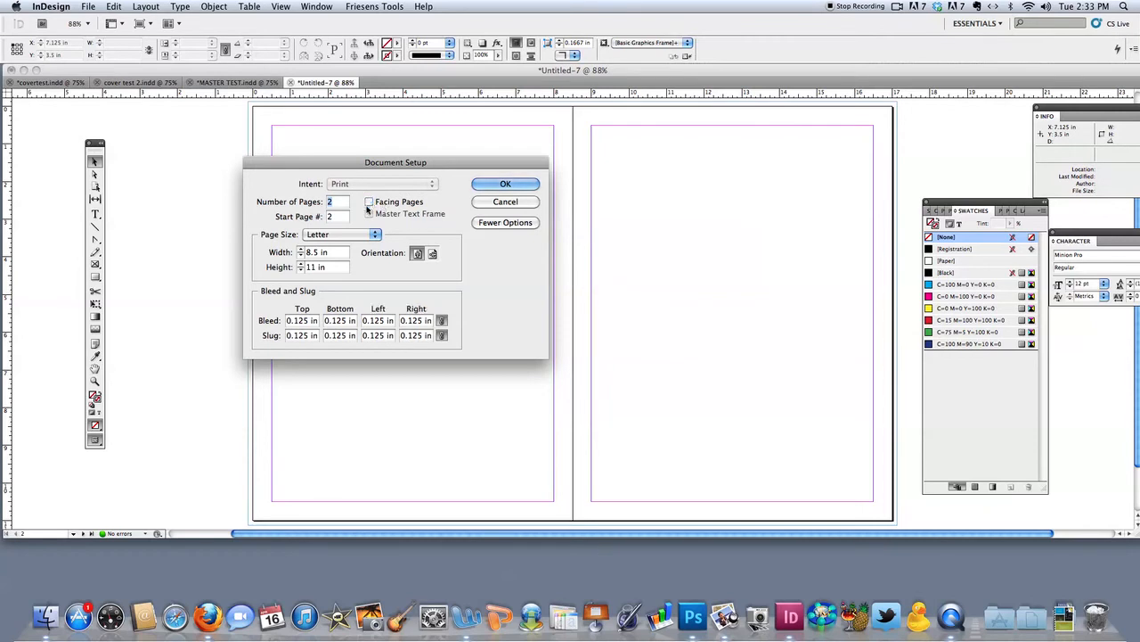
{"action": "left_click", "coordinate": [345, 219]}
{"action": "left_click", "coordinate": [478, 184]}
{"action": "left_click_drag", "start_coordinate": [1138, 222], "coordinate": [1138, 233]}
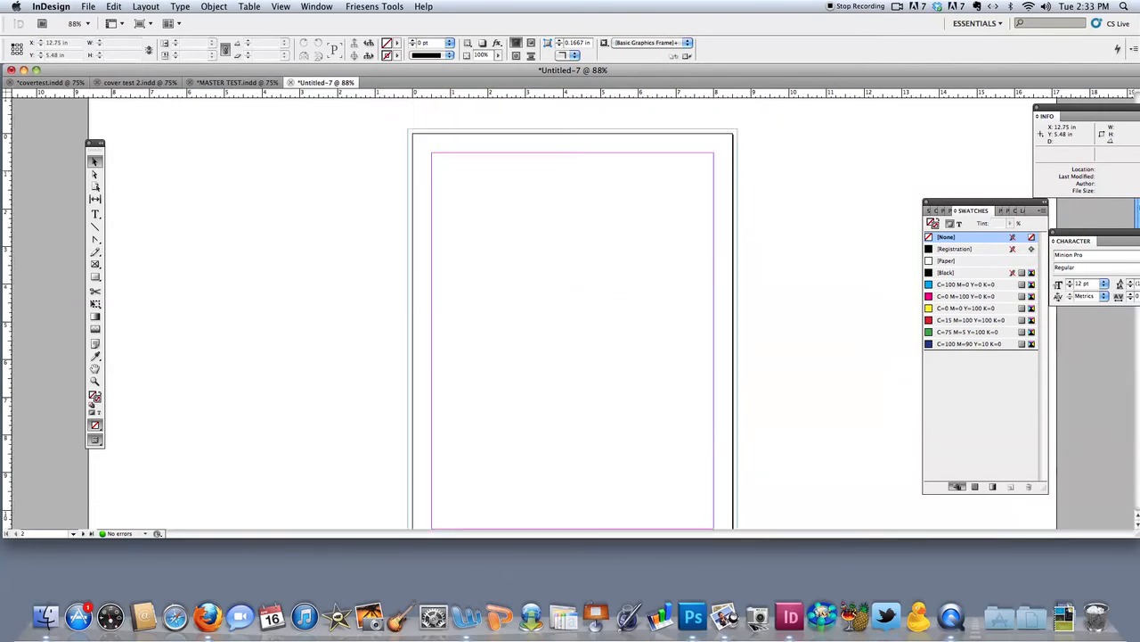
{"action": "scroll", "coordinate": [347, 220], "scroll_direction": "up", "scroll_amount": 5}
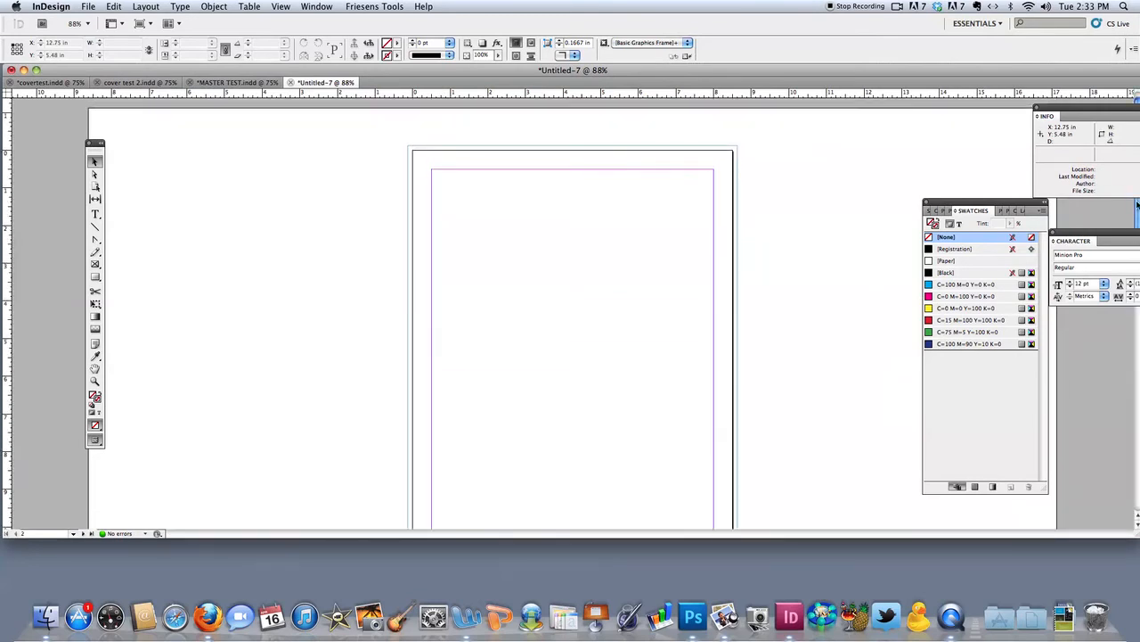
Turn facing pages back on in the document setup to restore the two-page spread.
{"action": "left_click", "coordinate": [90, 8]}
{"action": "mouse_move", "coordinate": [135, 259]}
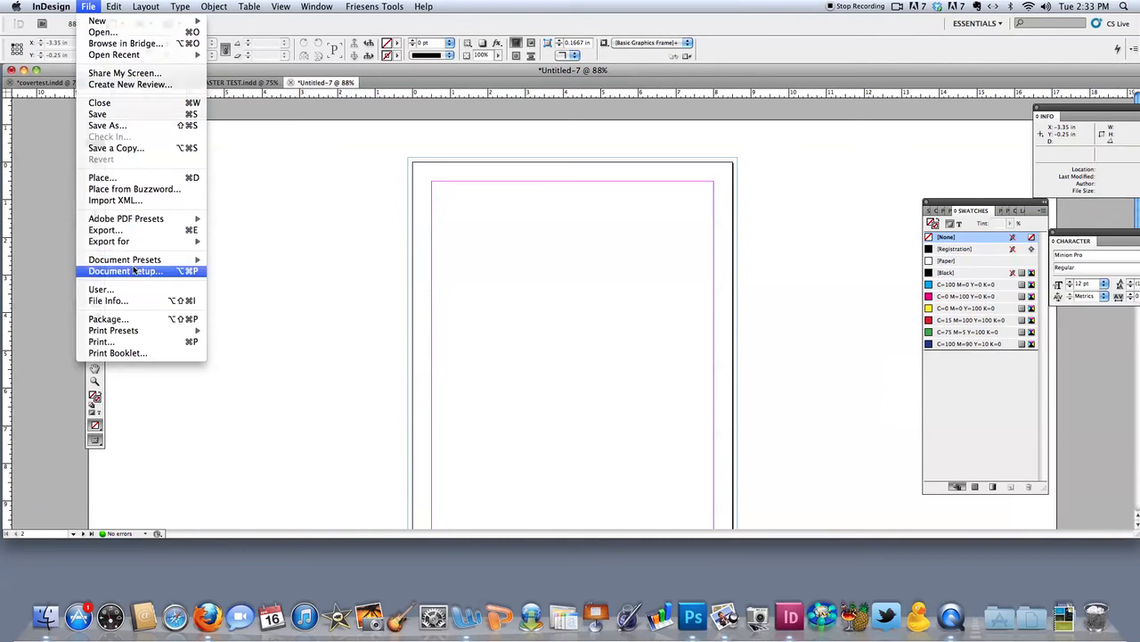
{"action": "left_click", "coordinate": [132, 270]}
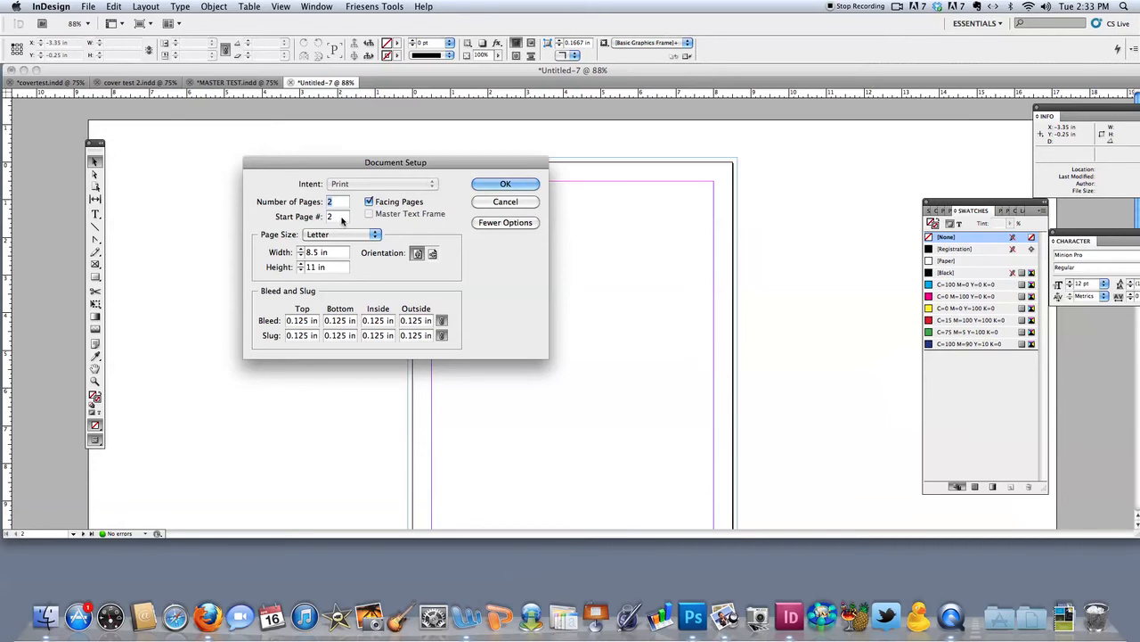
{"action": "left_click", "coordinate": [505, 184]}
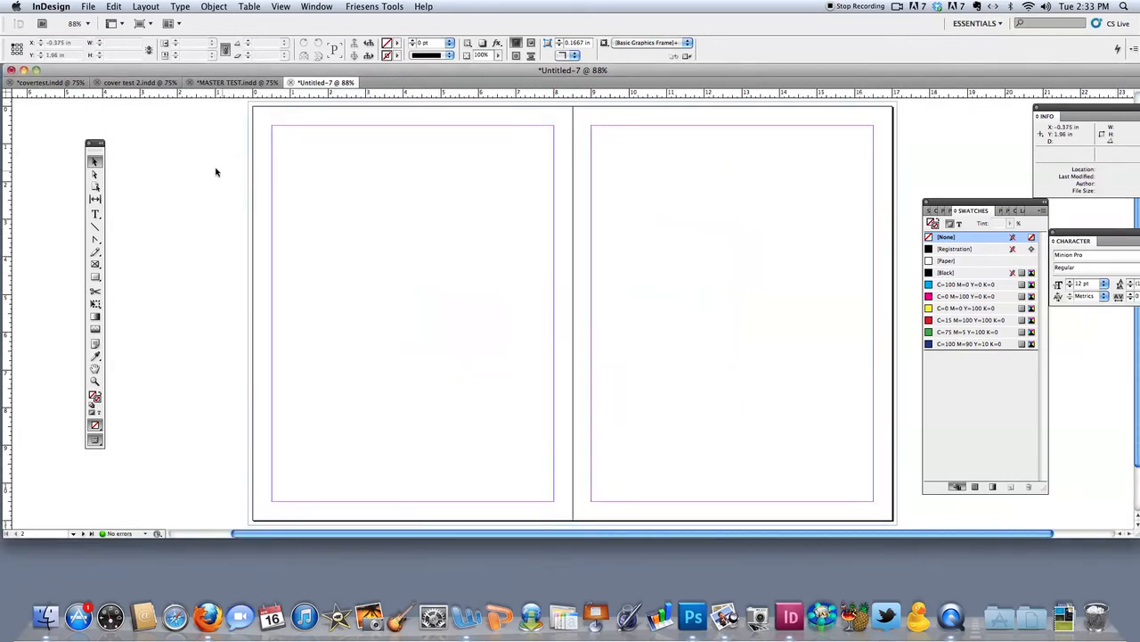
Set the horizontal ruler units to Inches in the Units & Increments preferences.
{"action": "left_click", "coordinate": [52, 6]}
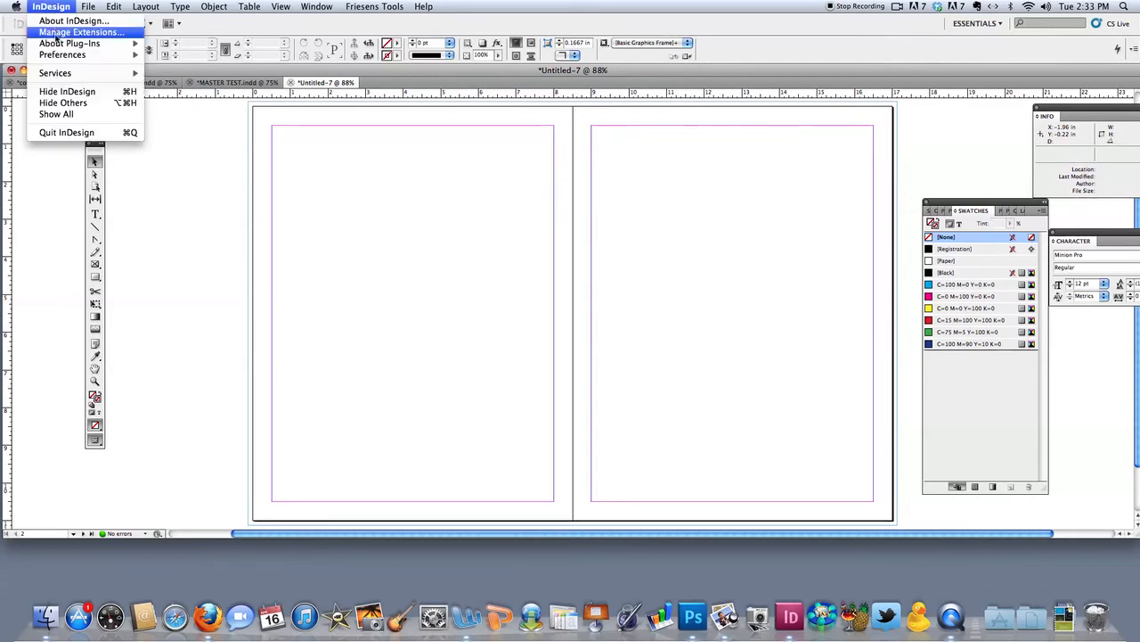
{"action": "mouse_move", "coordinate": [58, 56]}
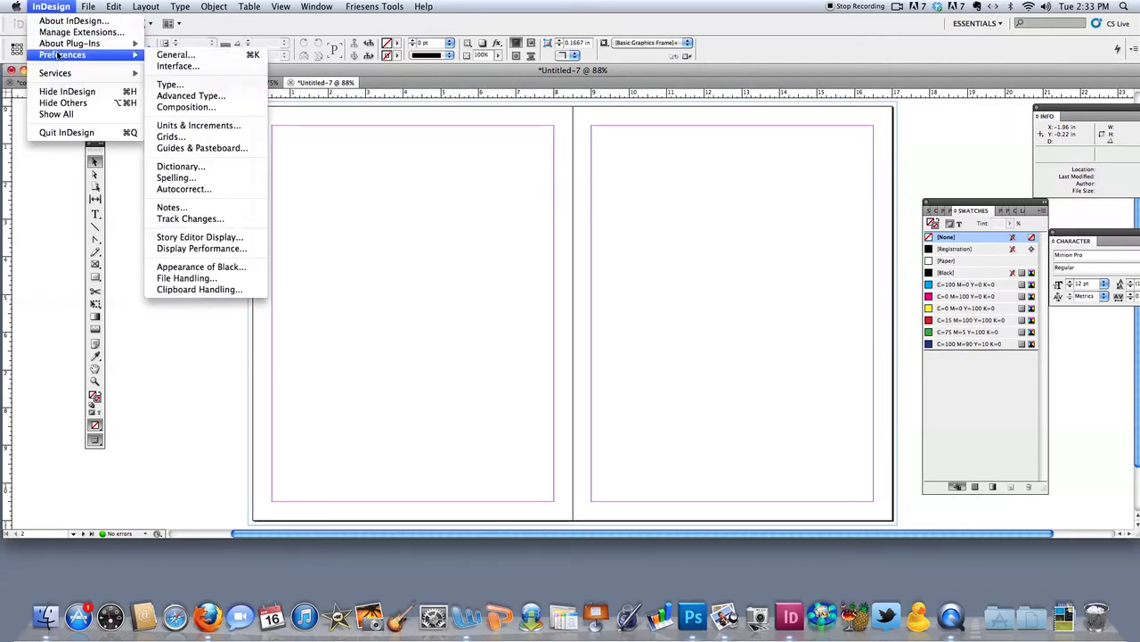
{"action": "left_click", "coordinate": [192, 126]}
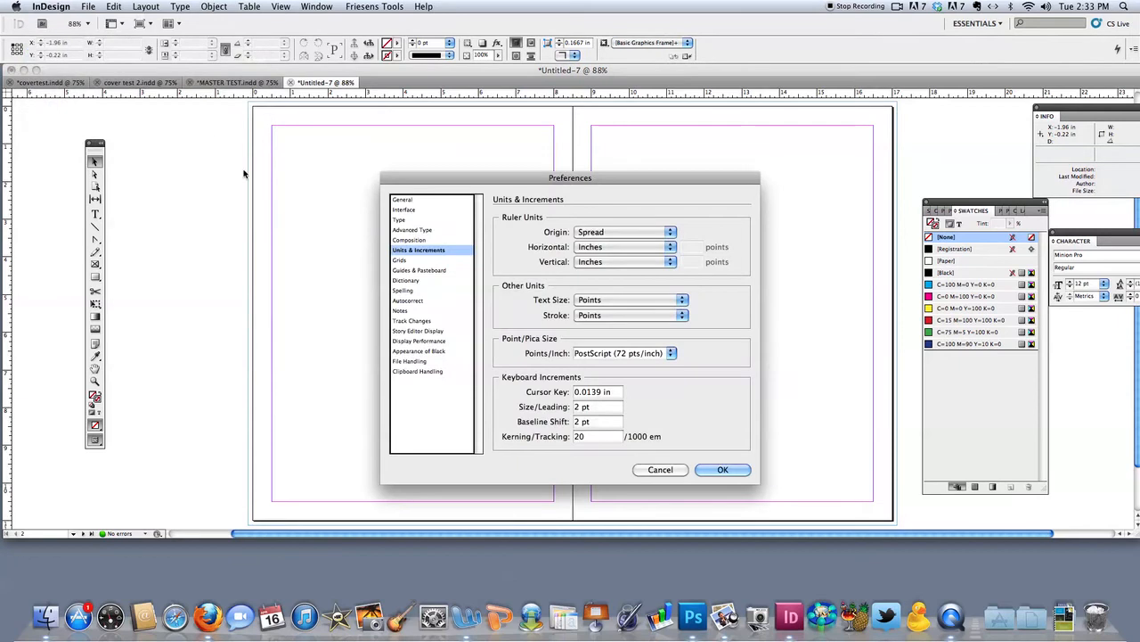
{"action": "left_click", "coordinate": [593, 250]}
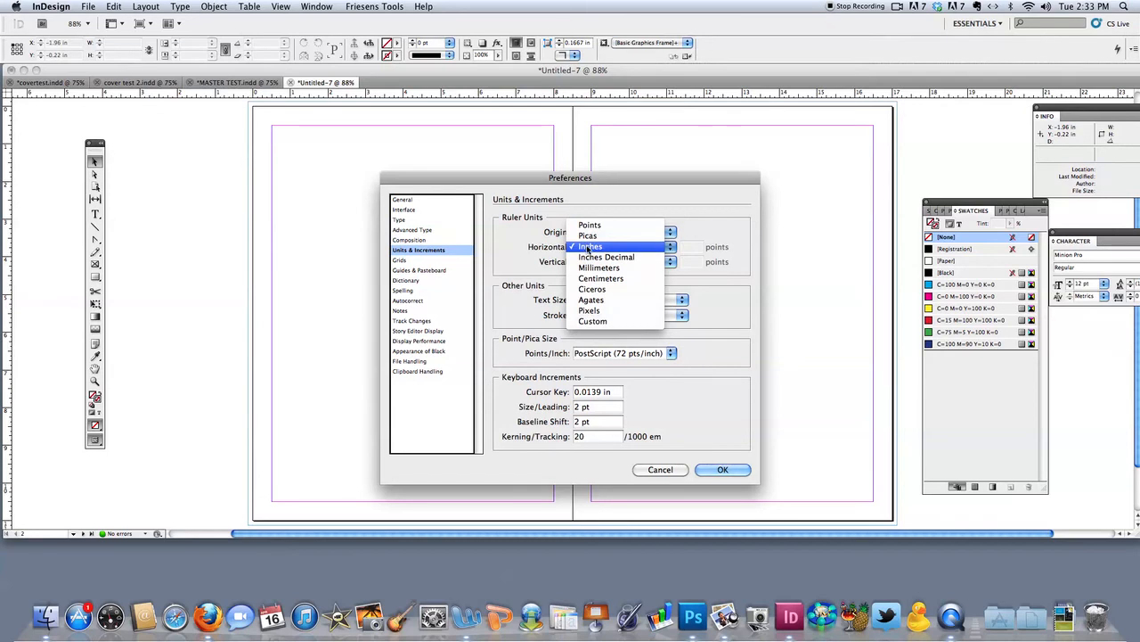
{"action": "left_click", "coordinate": [590, 247]}
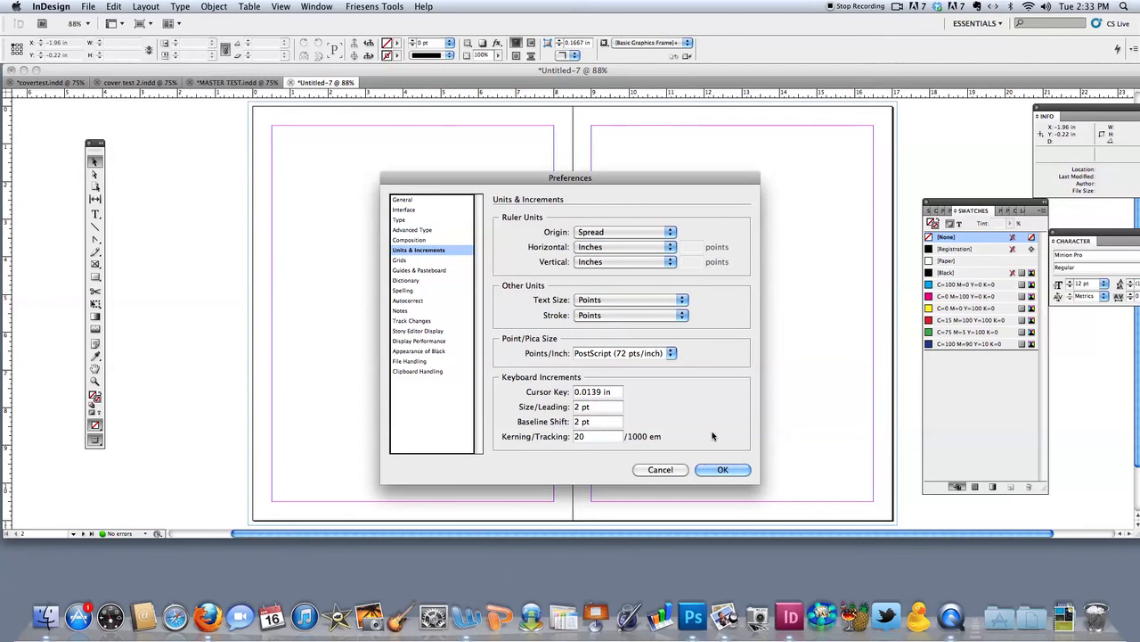
{"action": "left_click", "coordinate": [724, 468]}
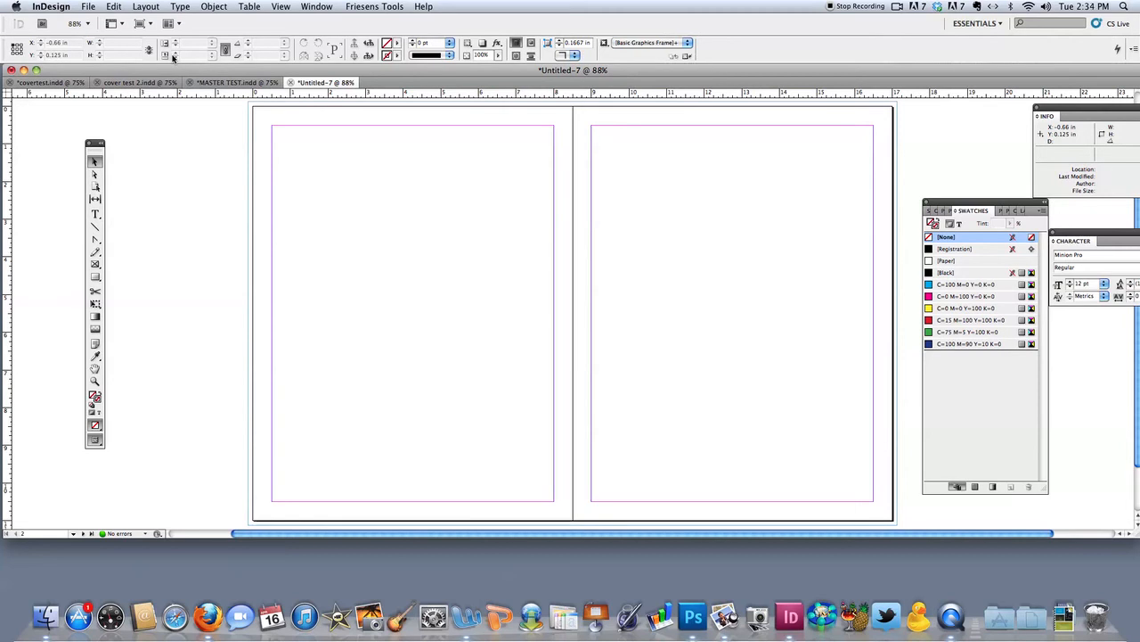
Divide both pages of the spread into 5 columns in the Margins and Columns settings.
{"action": "left_click", "coordinate": [146, 8]}
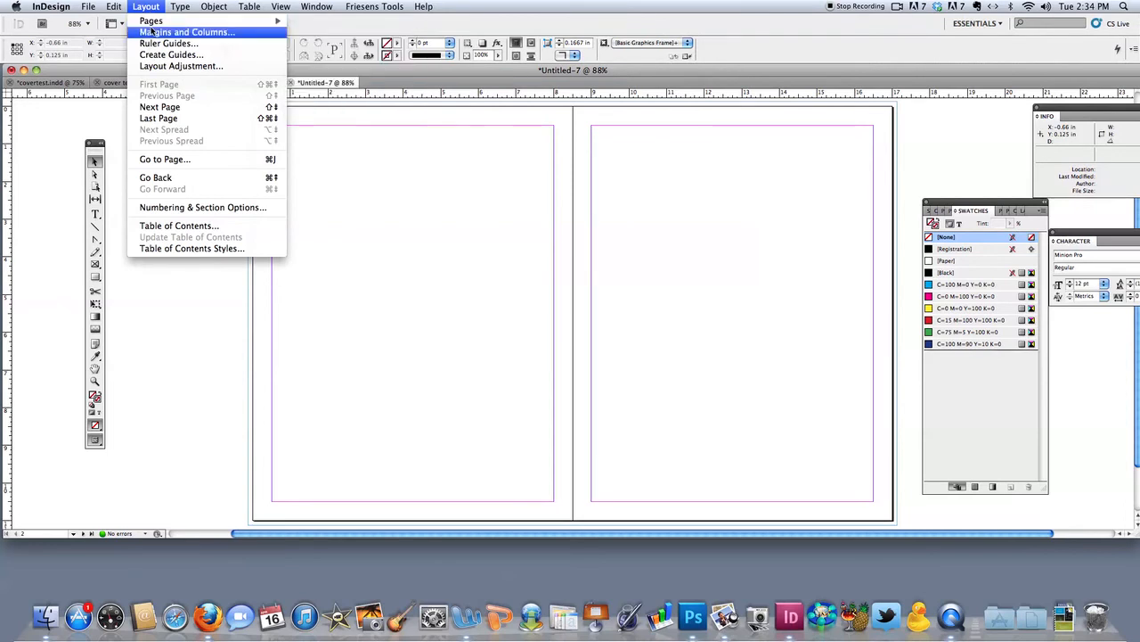
{"action": "left_click", "coordinate": [152, 32]}
{"action": "left_click", "coordinate": [463, 352]}
{"action": "left_click", "coordinate": [463, 351]}
{"action": "left_click", "coordinate": [463, 351]}
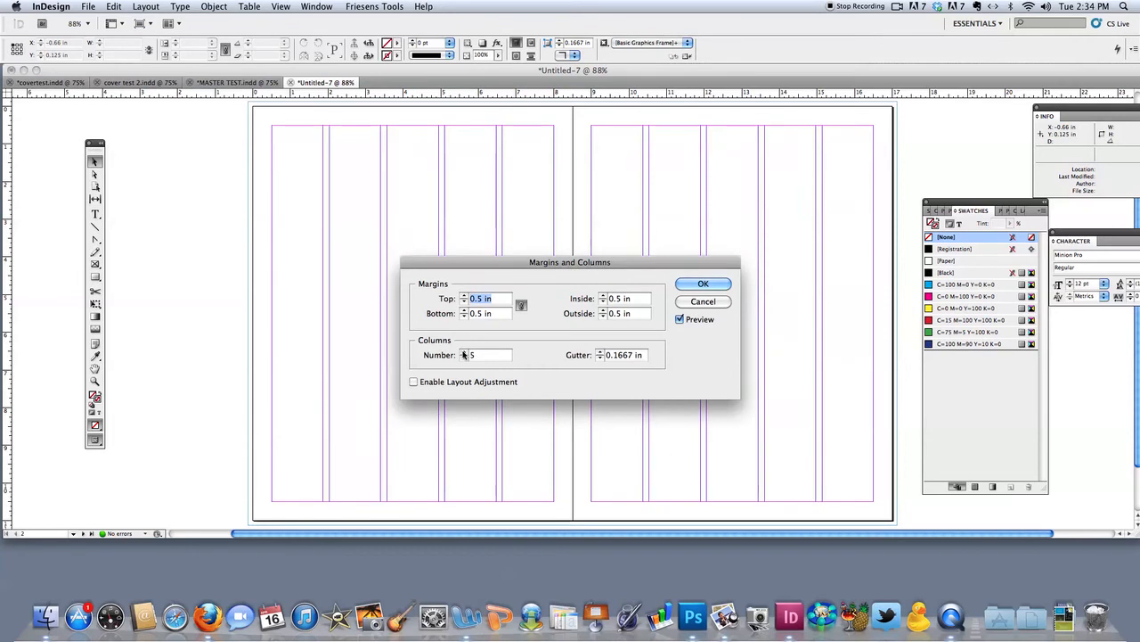
{"action": "left_click", "coordinate": [702, 284]}
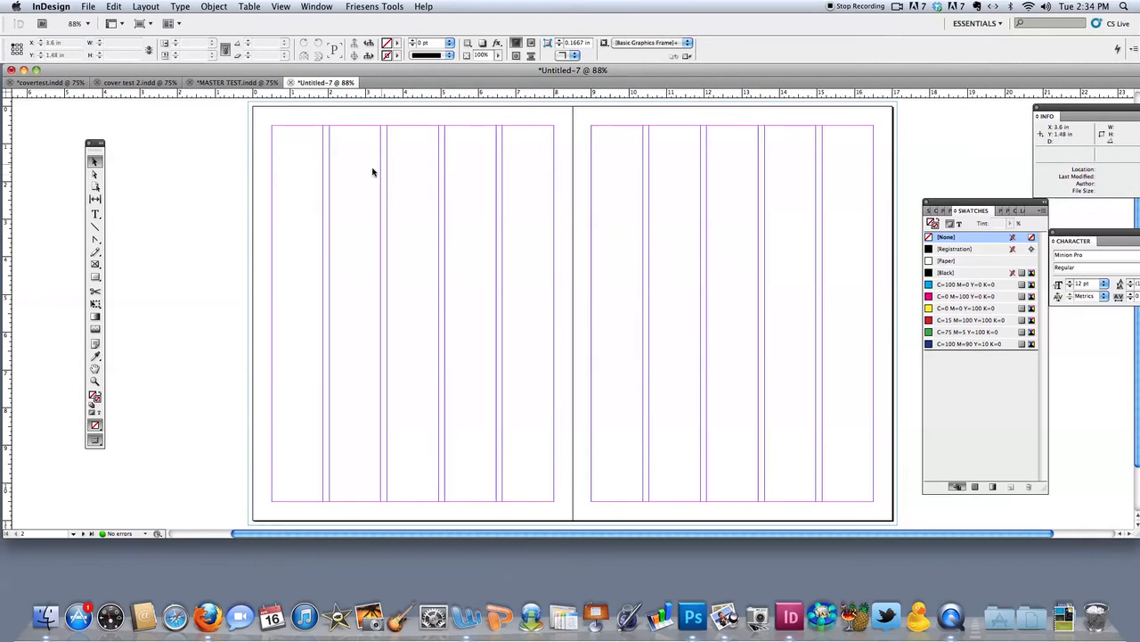
Draw a text frame across the top of the left page and fit it to the margins at 7.5 × 2 in.
{"action": "left_click", "coordinate": [96, 215]}
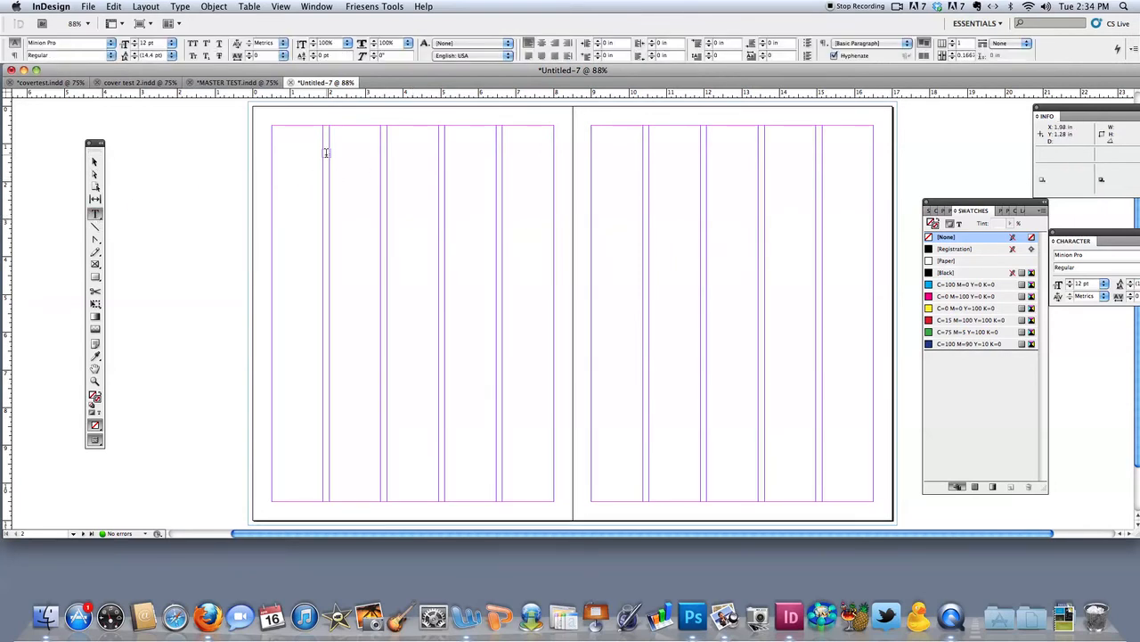
{"action": "mouse_move", "coordinate": [259, 114]}
{"action": "left_mouse_down"}
{"action": "mouse_move", "coordinate": [270, 143]}
{"action": "mouse_move", "coordinate": [485, 204]}
{"action": "mouse_move", "coordinate": [554, 200]}
{"action": "left_mouse_up"}
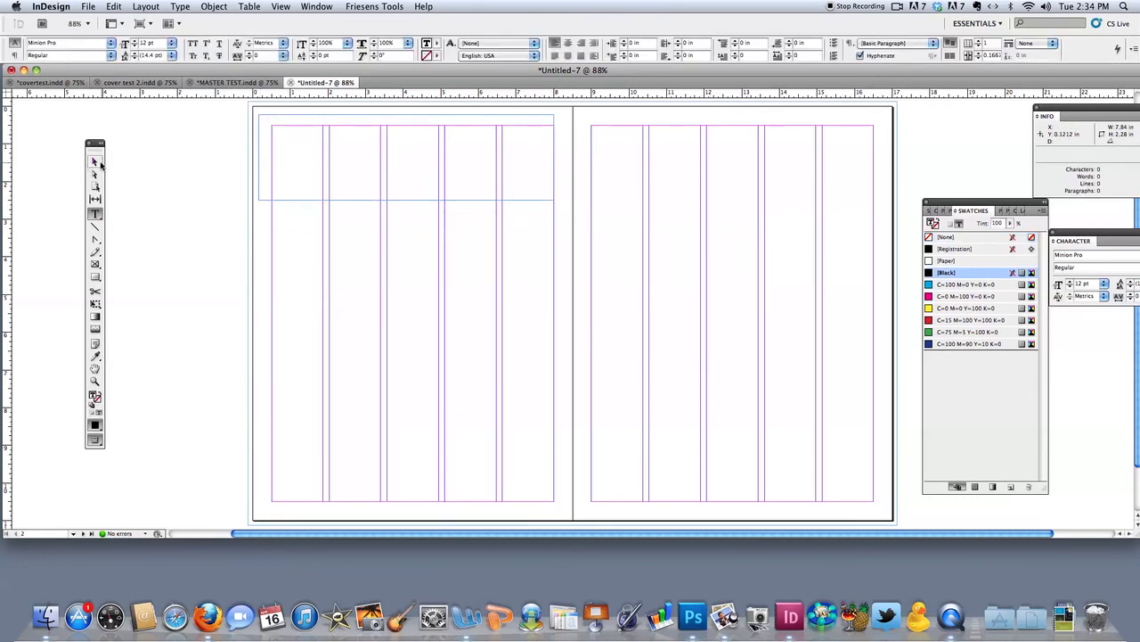
{"action": "left_click", "coordinate": [95, 161]}
{"action": "left_click_drag", "start_coordinate": [257, 155], "coordinate": [271, 156]}
{"action": "left_click_drag", "start_coordinate": [414, 114], "coordinate": [412, 125]}
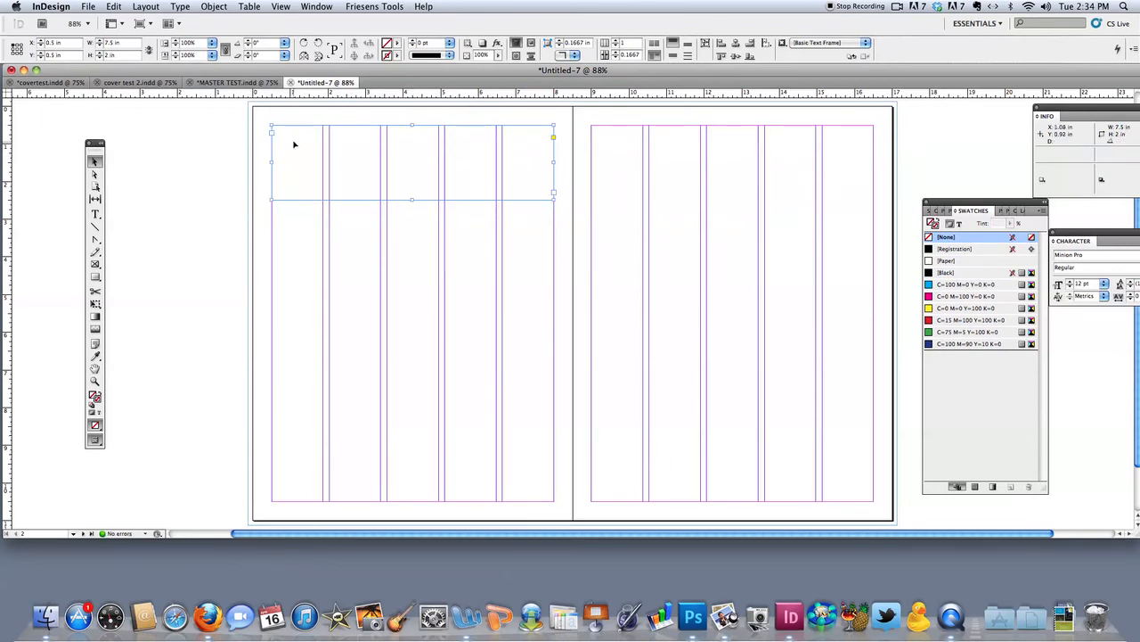
Give the text frame a 1 pt black stroke and return the screen mode from preview to the normal view with guides.
{"action": "key", "text": "e"}
{"action": "key", "text": "w"}
{"action": "key", "text": "d"}
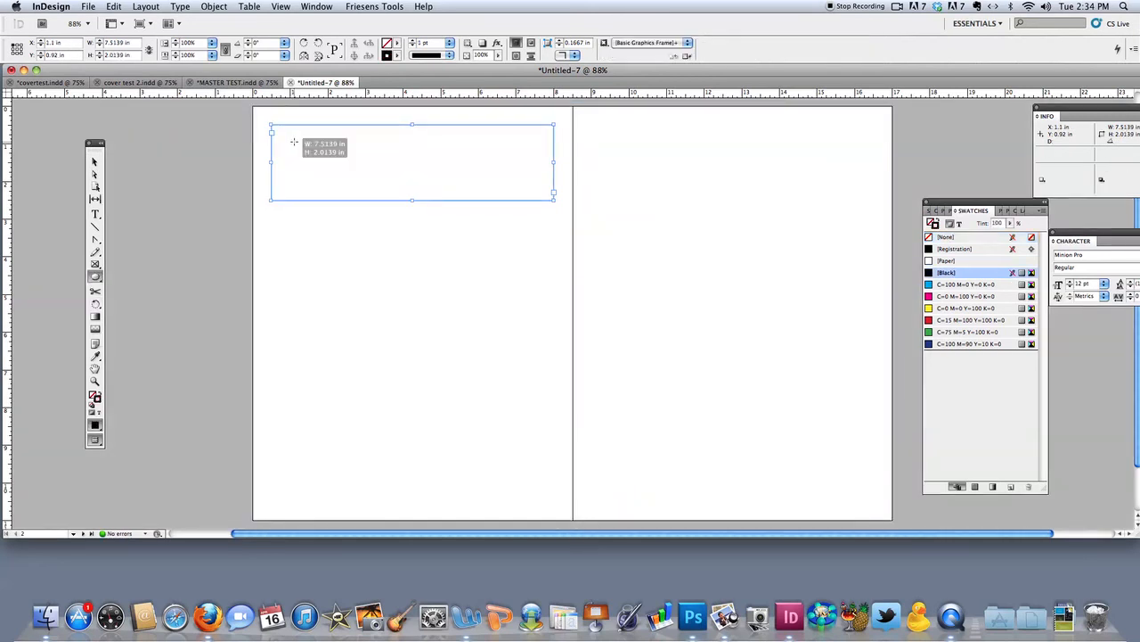
{"action": "left_click", "coordinate": [294, 141]}
{"action": "left_click", "coordinate": [601, 335]}
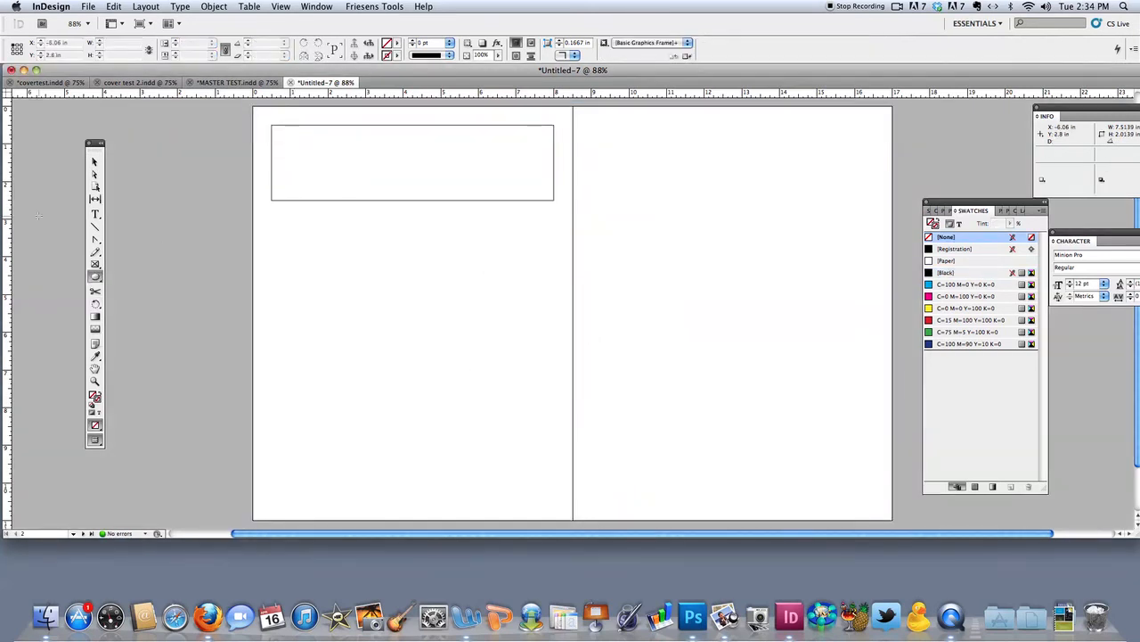
{"action": "left_click", "coordinate": [95, 161]}
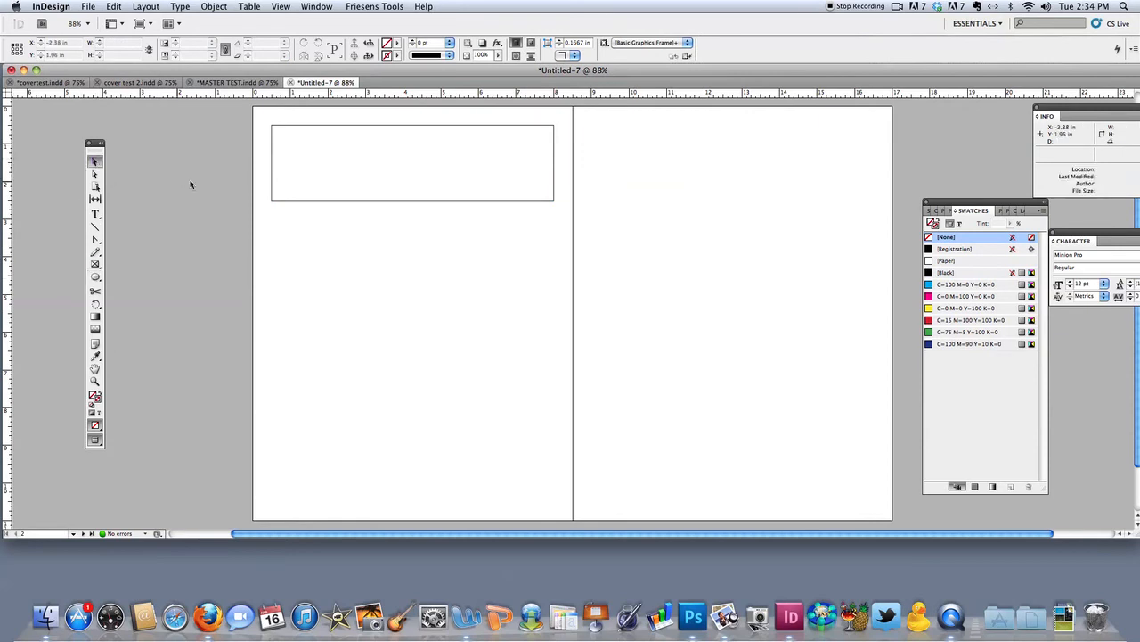
{"action": "left_click", "coordinate": [312, 141]}
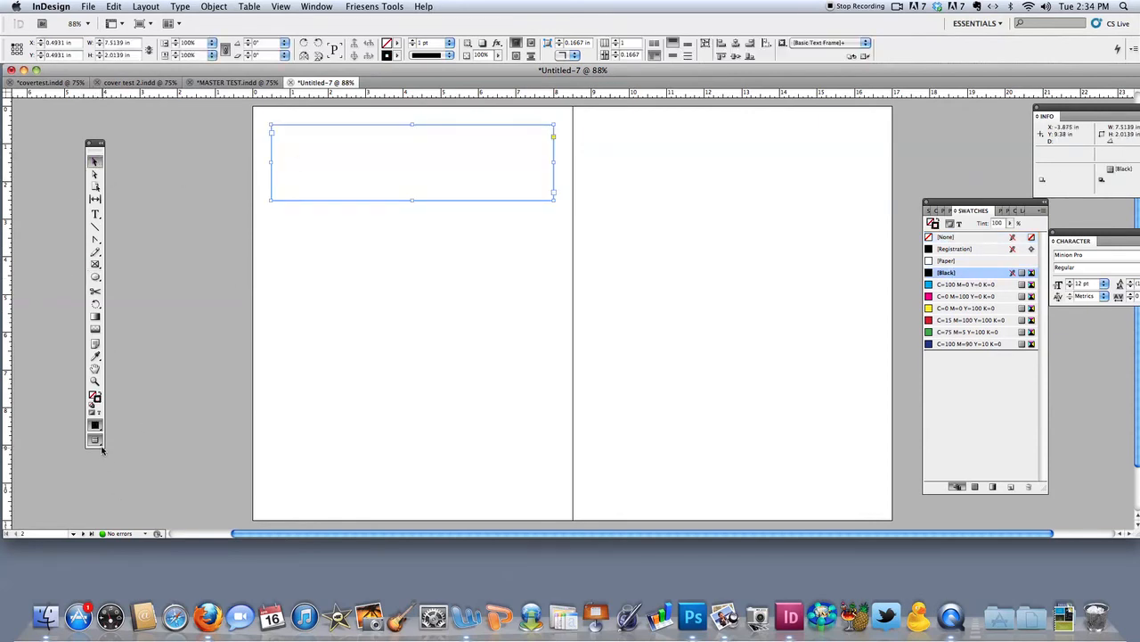
{"action": "left_click_drag", "start_coordinate": [101, 445], "coordinate": [120, 442]}
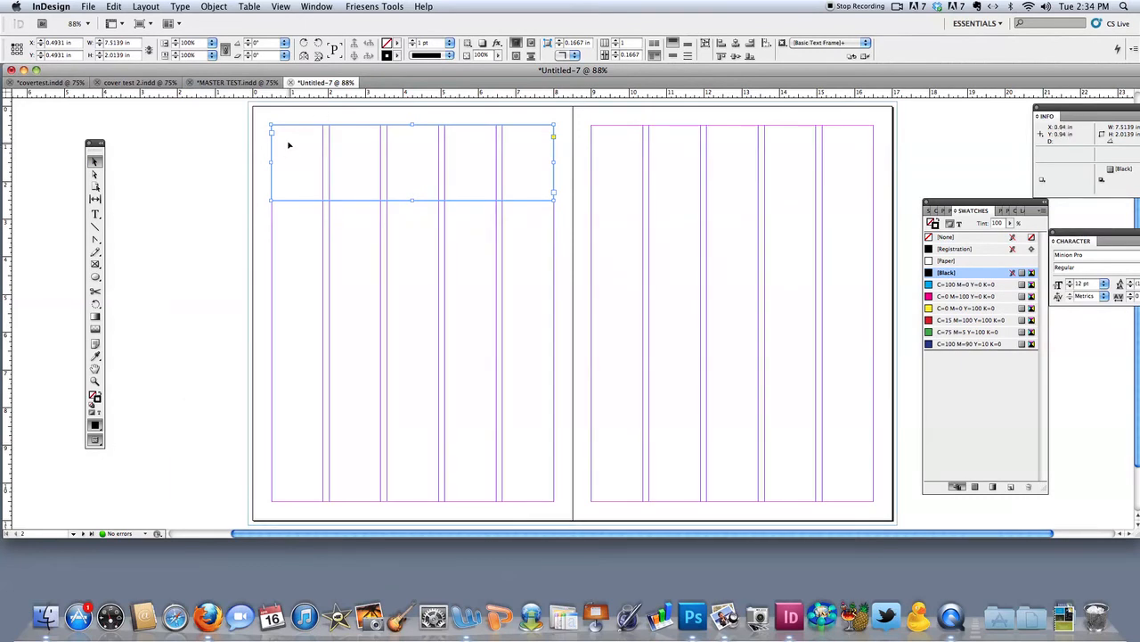
{"action": "key", "text": "l"}
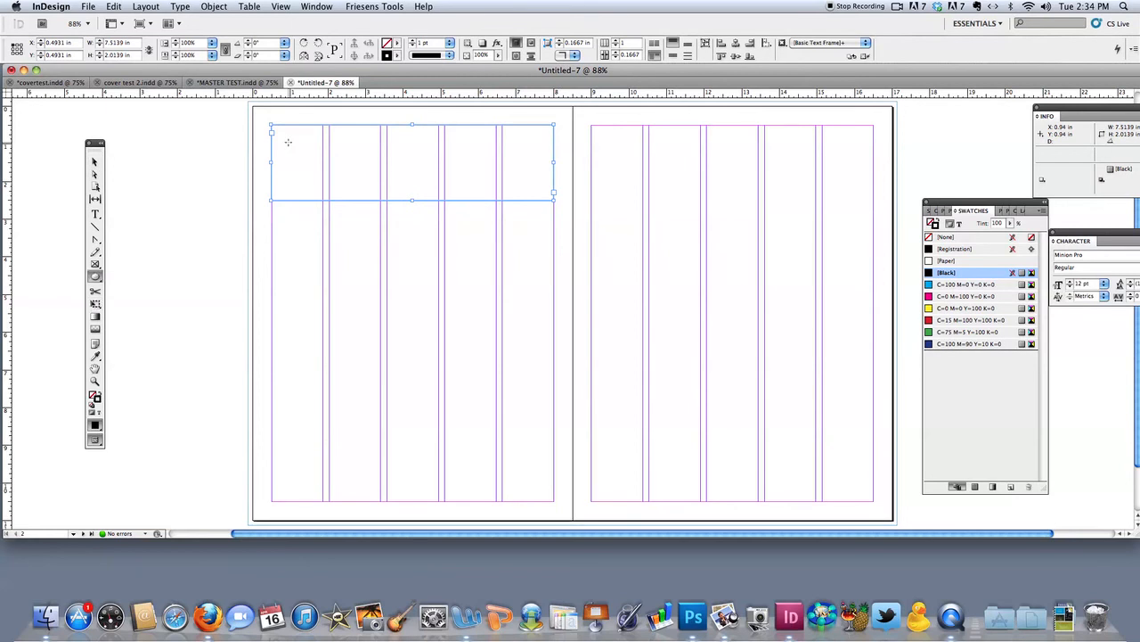
{"action": "key", "text": "v"}
Enter "Hello world" in the text frame and set its font size to 72 pt.
{"action": "left_click", "coordinate": [96, 214]}
{"action": "left_click", "coordinate": [296, 156]}
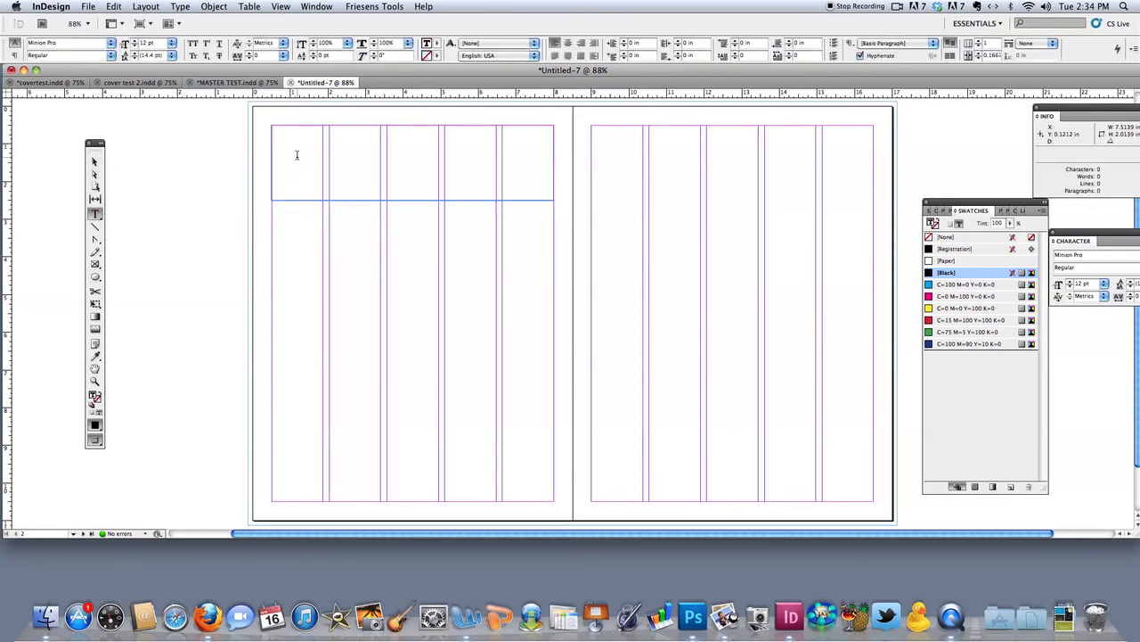
{"action": "type", "text": "Hello world"}
{"action": "left_click_drag", "start_coordinate": [276, 130], "coordinate": [178, 67]}
{"action": "left_click", "coordinate": [171, 44]}
{"action": "left_click", "coordinate": [161, 167]}
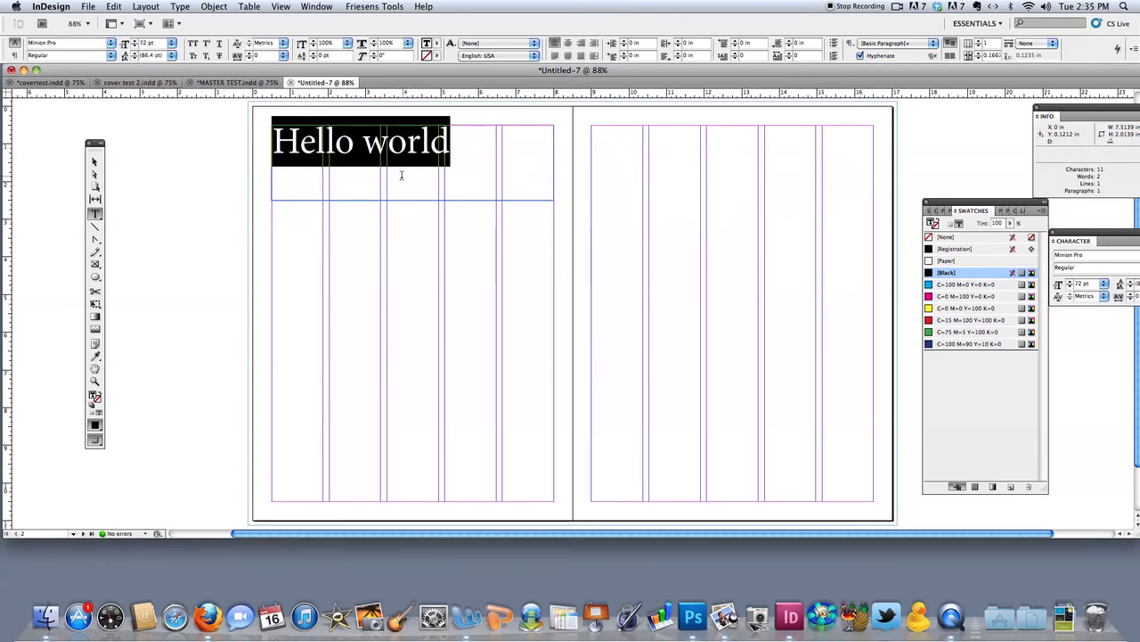
Shrink the headline frame around its text to about 4.81 × 0.93 in and center it between the left page's margins.
{"action": "left_click", "coordinate": [94, 162]}
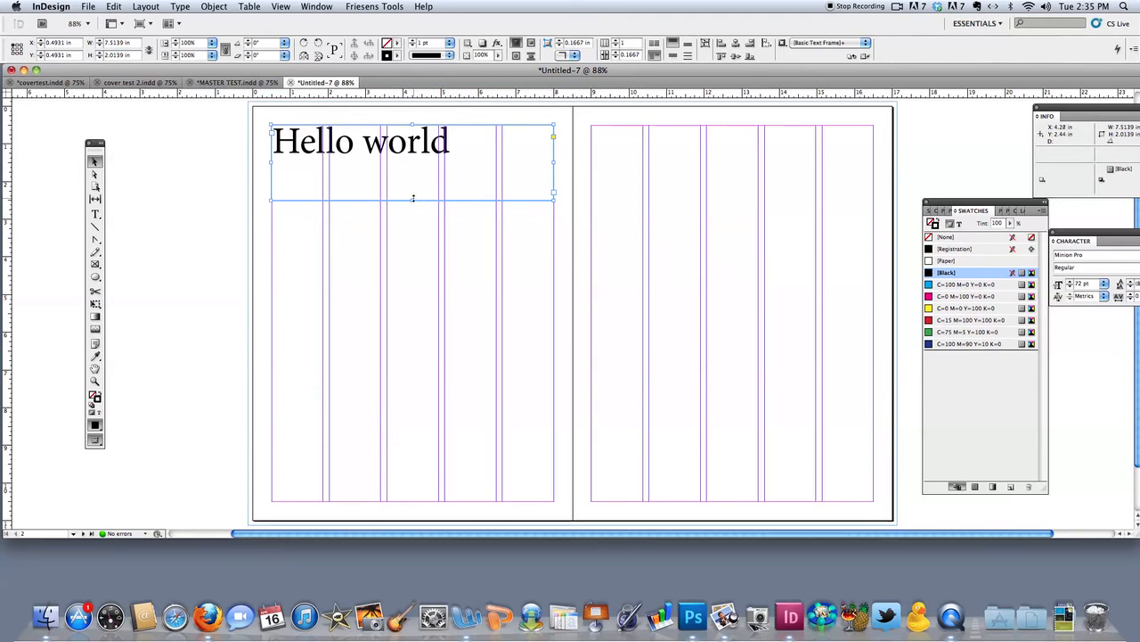
{"action": "left_click_drag", "start_coordinate": [413, 197], "coordinate": [413, 159]}
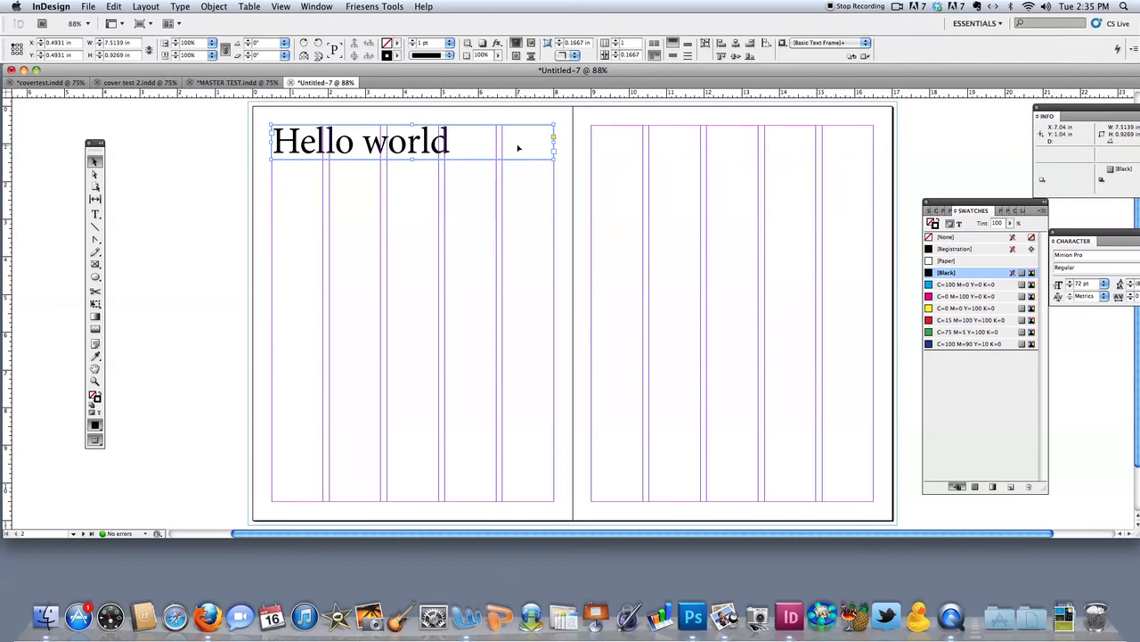
{"action": "left_click_drag", "start_coordinate": [555, 142], "coordinate": [453, 143]}
{"action": "left_click_drag", "start_coordinate": [375, 142], "coordinate": [421, 144]}
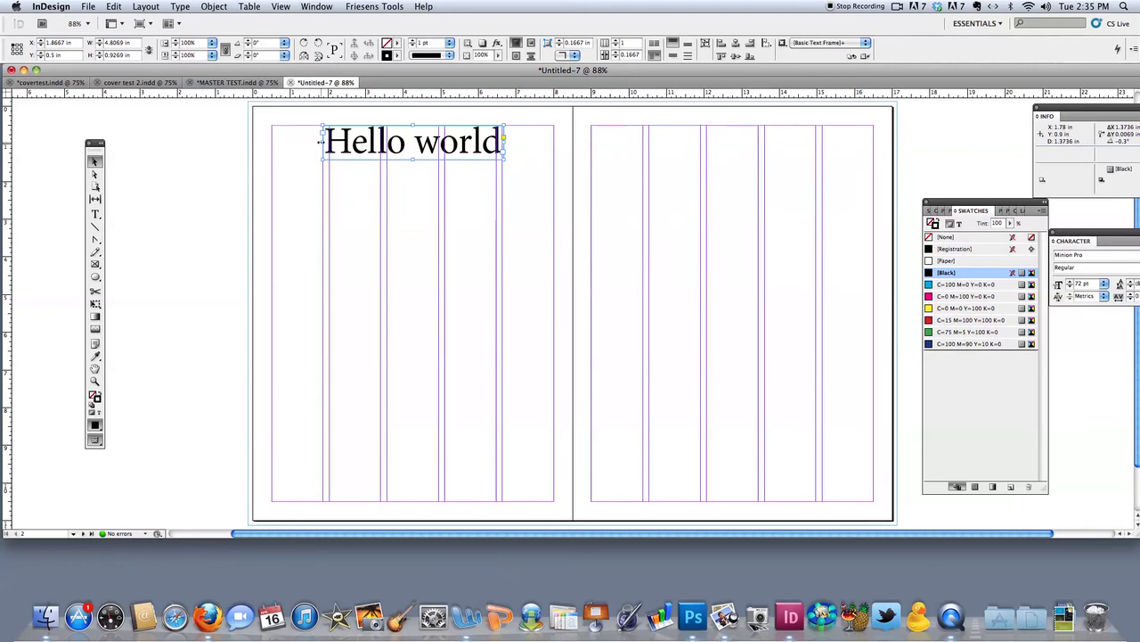
Extend the left edge of the headline frame outward so the frame is about 4.92 in wide.
{"action": "left_click_drag", "start_coordinate": [322, 141], "coordinate": [288, 141]}
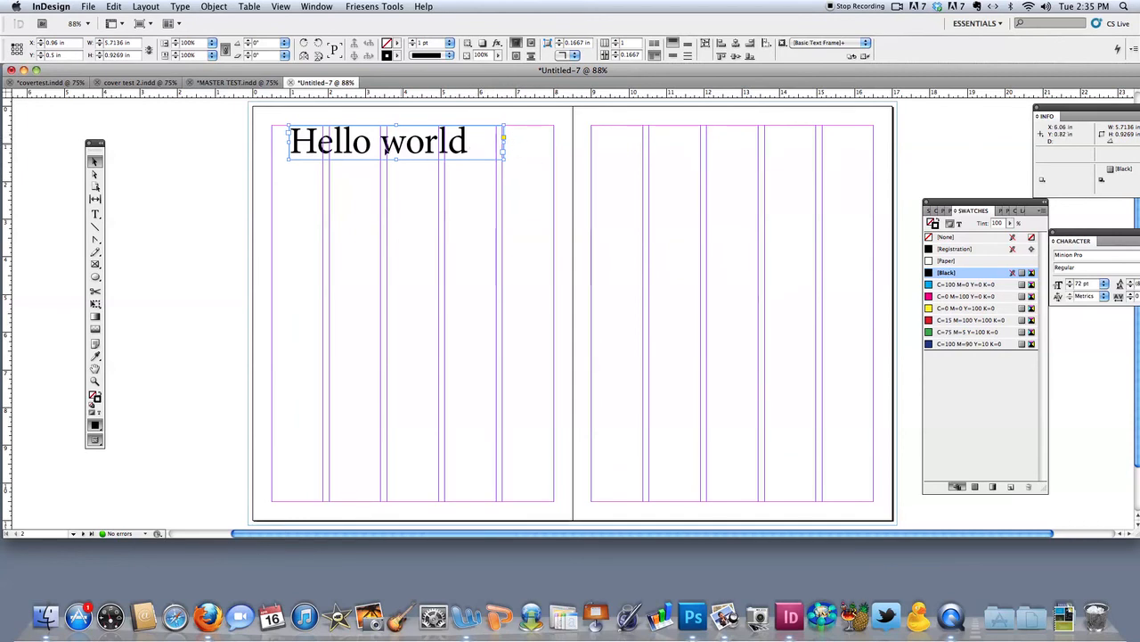
{"action": "left_click_drag", "start_coordinate": [293, 147], "coordinate": [318, 145]}
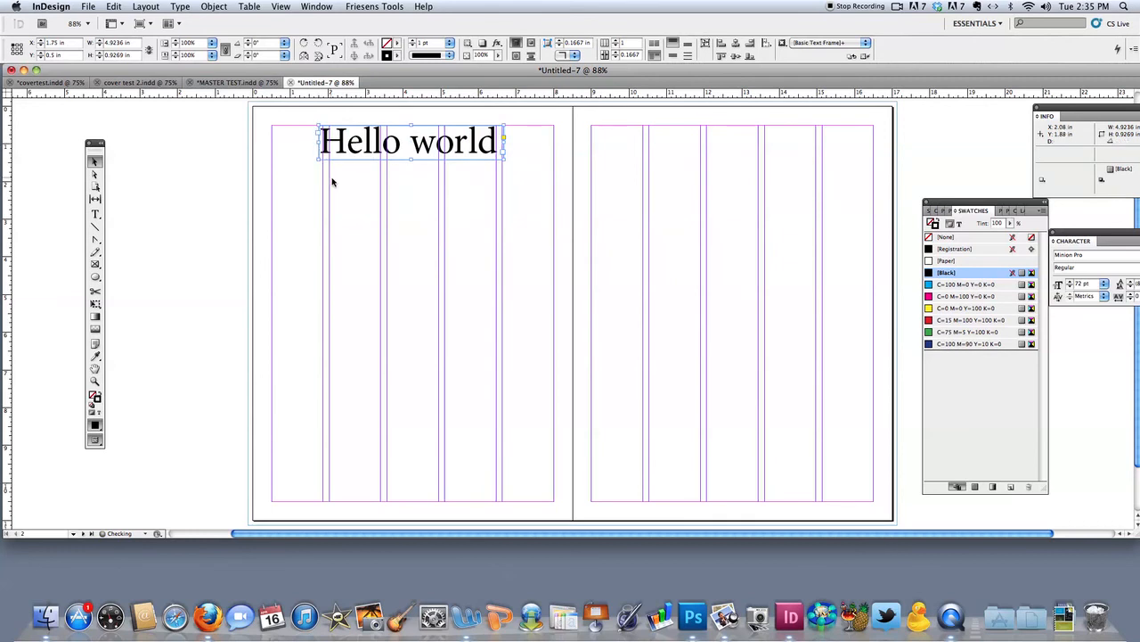
Draw a text frame about 4.56 × 2.84 in below the headline on the left page and fill it with placeholder text.
{"action": "left_click", "coordinate": [95, 214]}
{"action": "left_click_drag", "start_coordinate": [307, 201], "coordinate": [479, 306]}
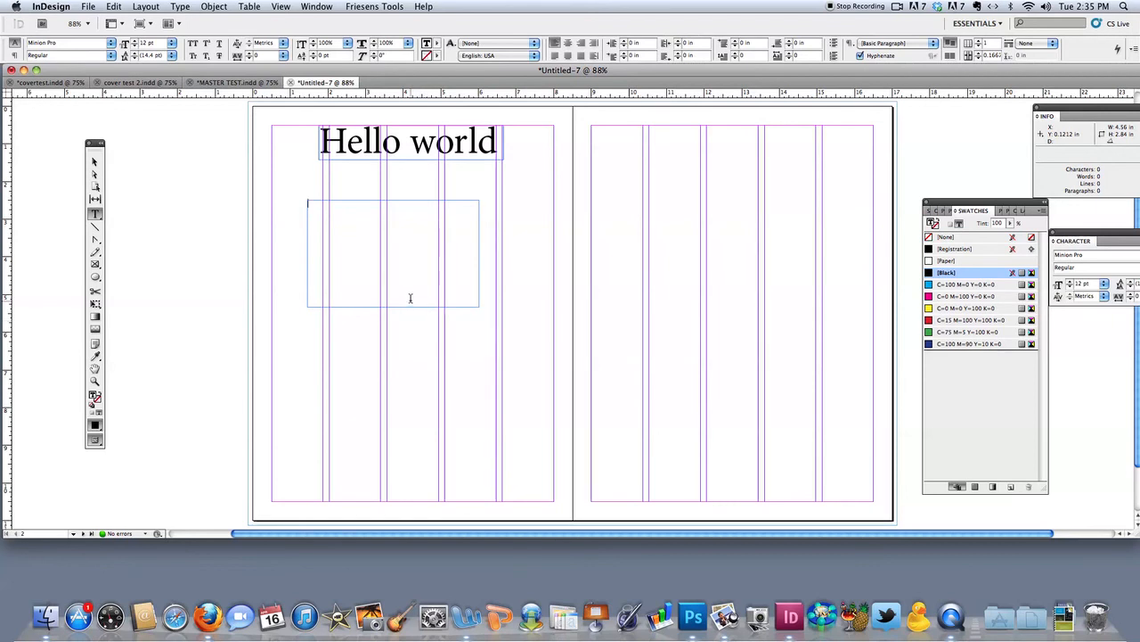
{"action": "left_click", "coordinate": [180, 7]}
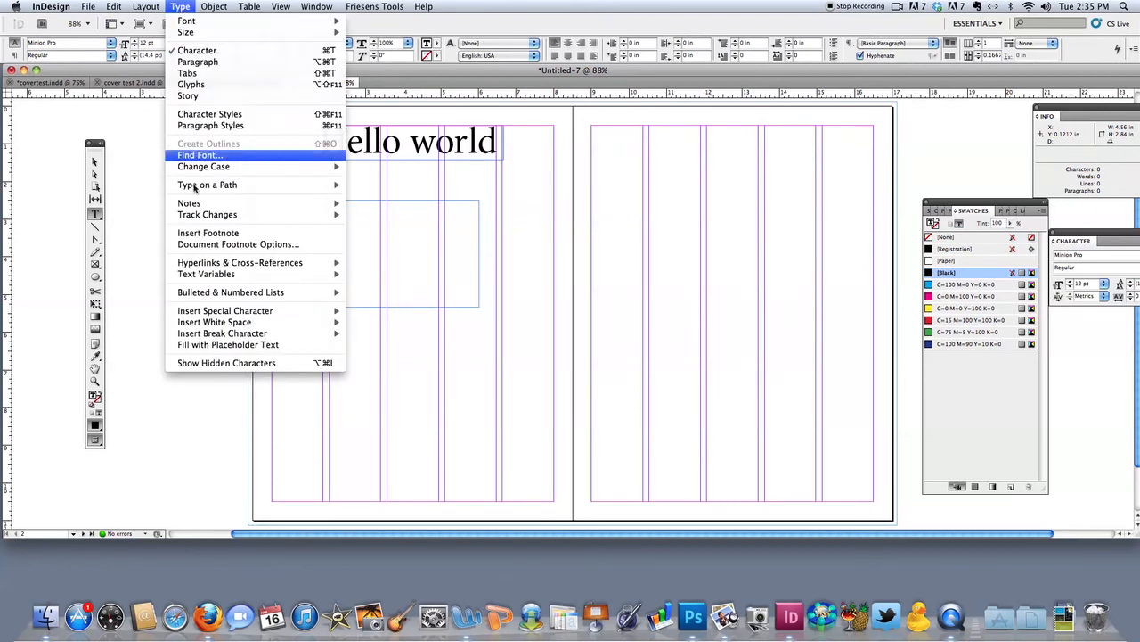
{"action": "mouse_move", "coordinate": [200, 332]}
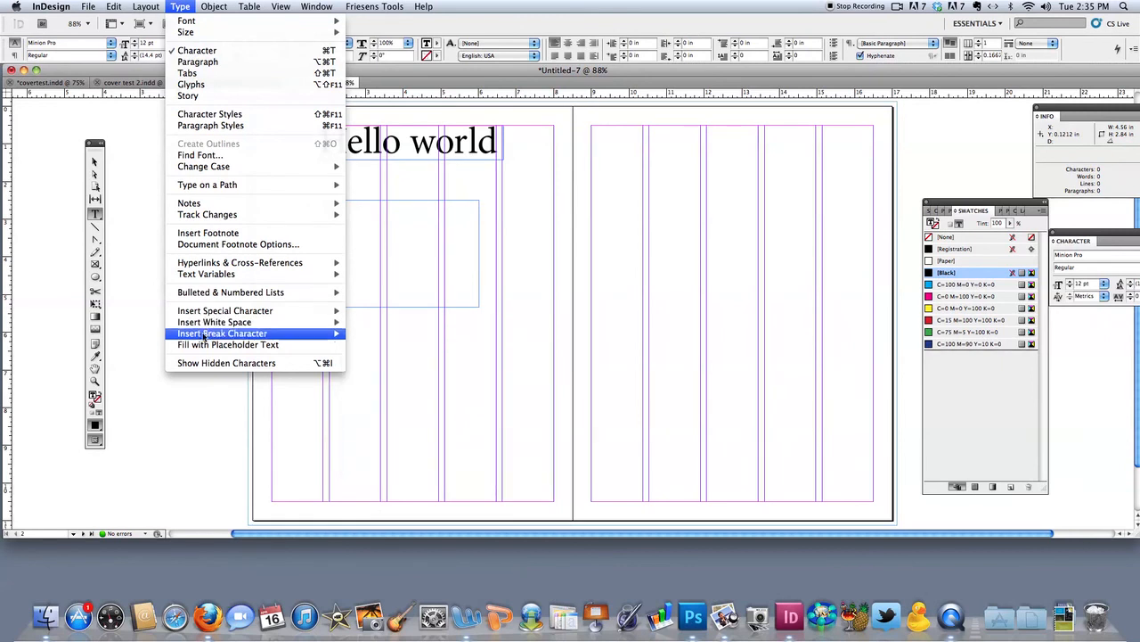
{"action": "left_click", "coordinate": [207, 346]}
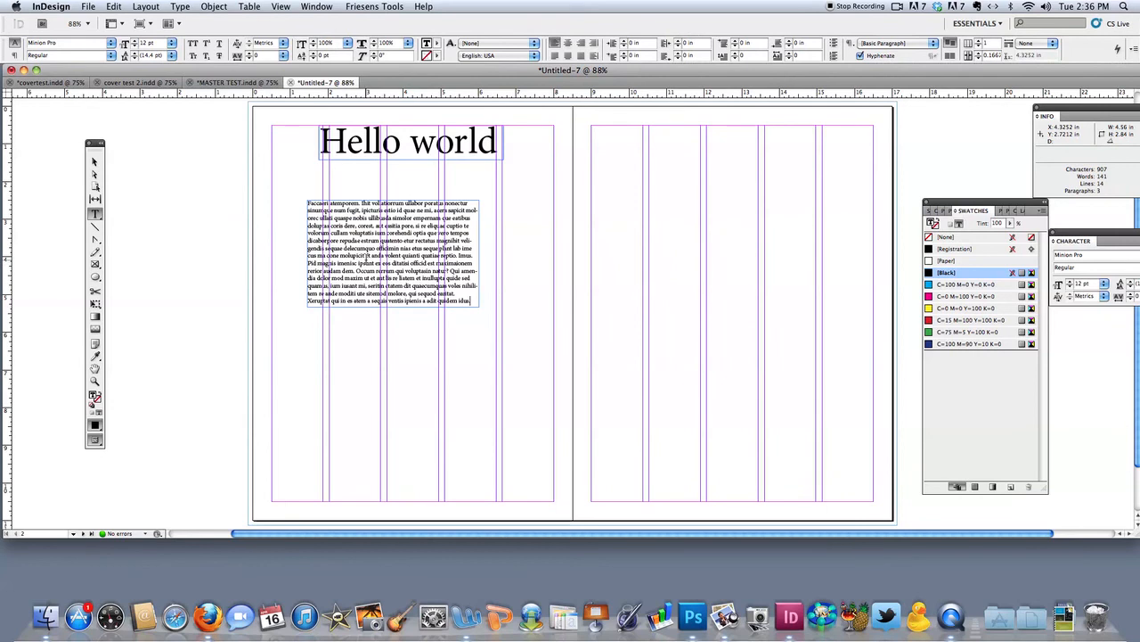
Shrink the body text frame to about 3.4 × 2.18 in so that part of its text is overset.
{"action": "left_click", "coordinate": [95, 161]}
{"action": "left_click_drag", "start_coordinate": [479, 308], "coordinate": [436, 277]}
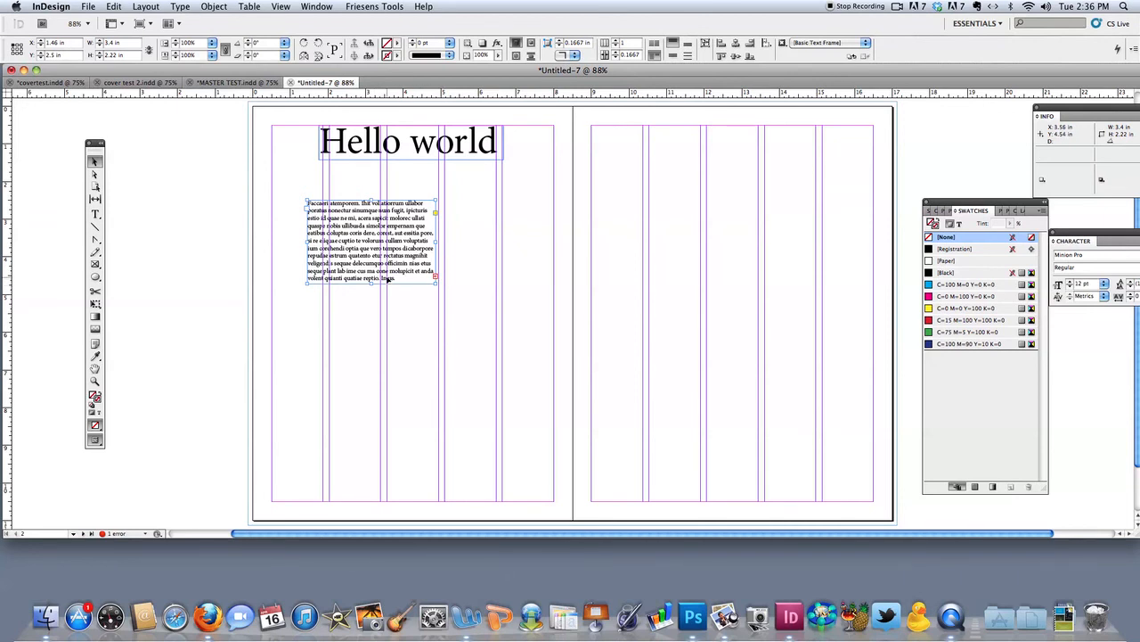
{"action": "left_click_drag", "start_coordinate": [372, 283], "coordinate": [371, 384]}
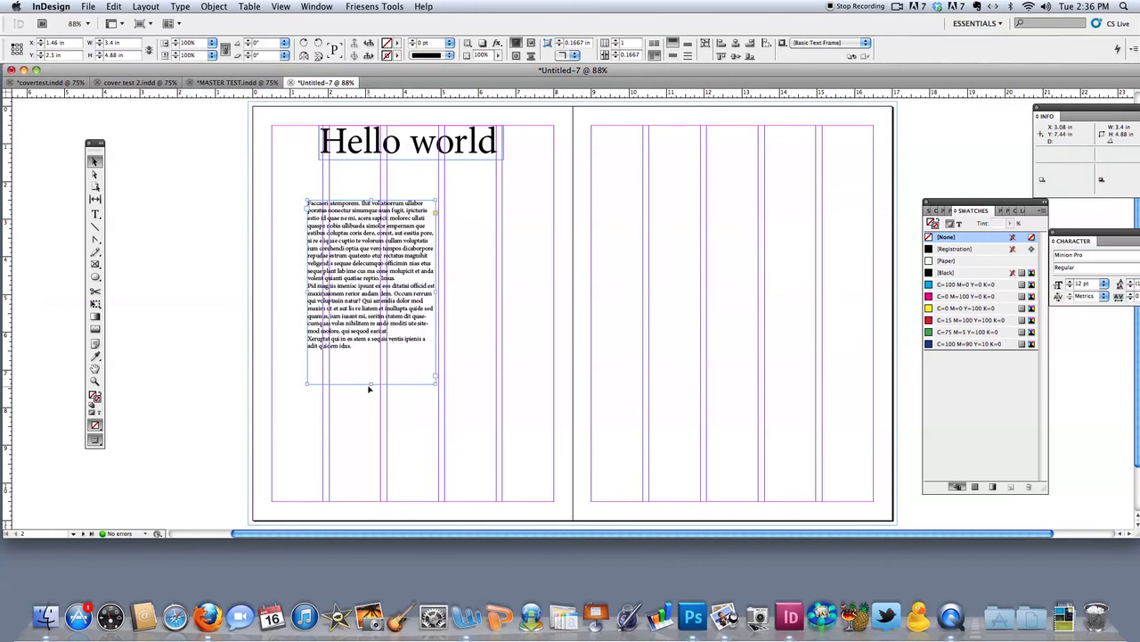
{"action": "left_click_drag", "start_coordinate": [372, 383], "coordinate": [372, 281]}
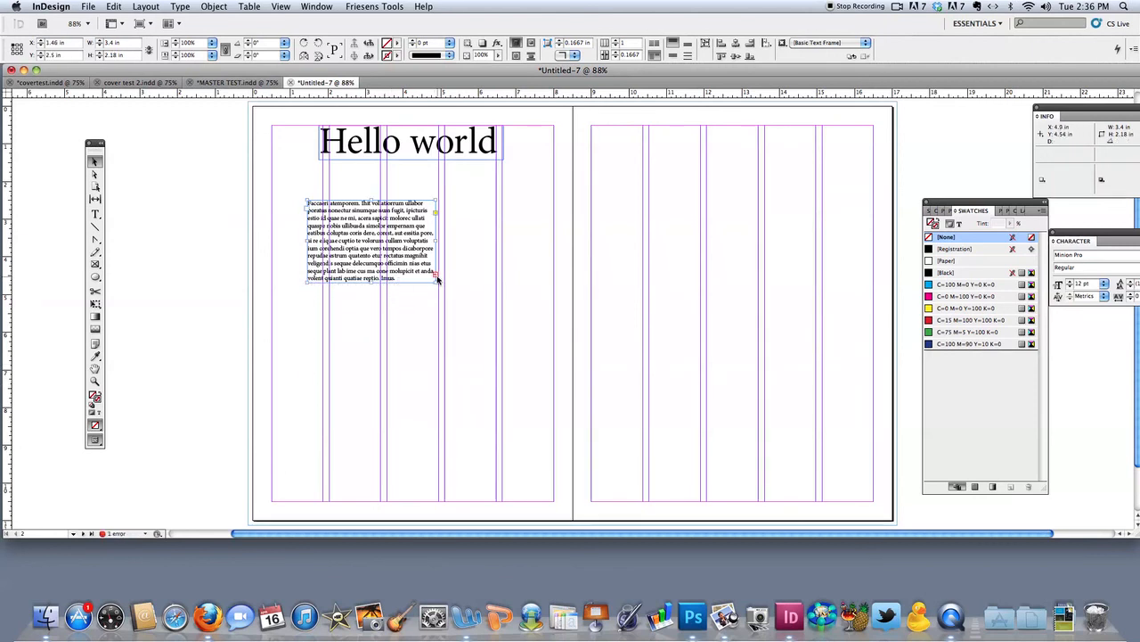
Flow the overset body text into a second linked frame about 1.37 × 4.38 in and place it just below the first body frame.
{"action": "left_click", "coordinate": [437, 277]}
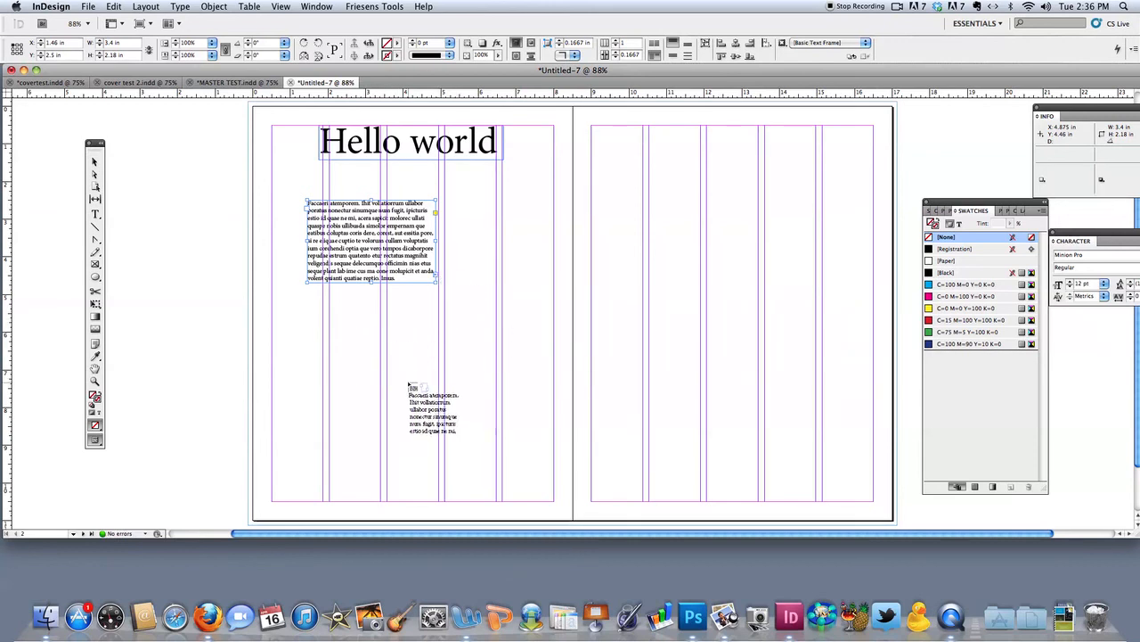
{"action": "left_click", "coordinate": [405, 384]}
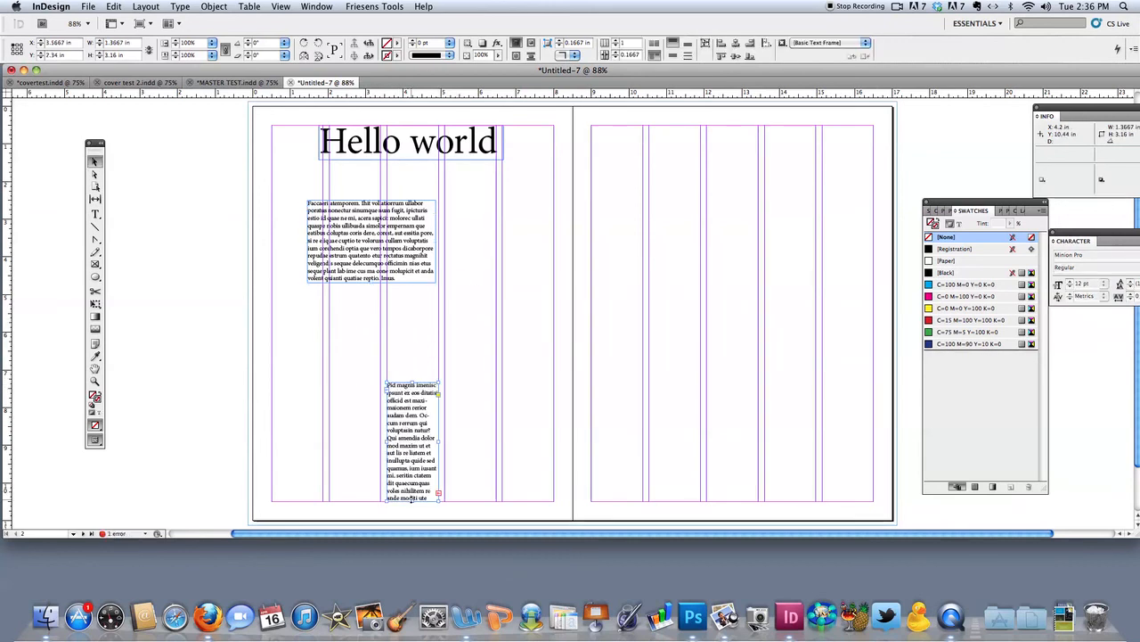
{"action": "left_click_drag", "start_coordinate": [405, 400], "coordinate": [408, 336]}
{"action": "left_click_drag", "start_coordinate": [415, 434], "coordinate": [419, 481]}
{"action": "left_click_drag", "start_coordinate": [406, 403], "coordinate": [519, 299]}
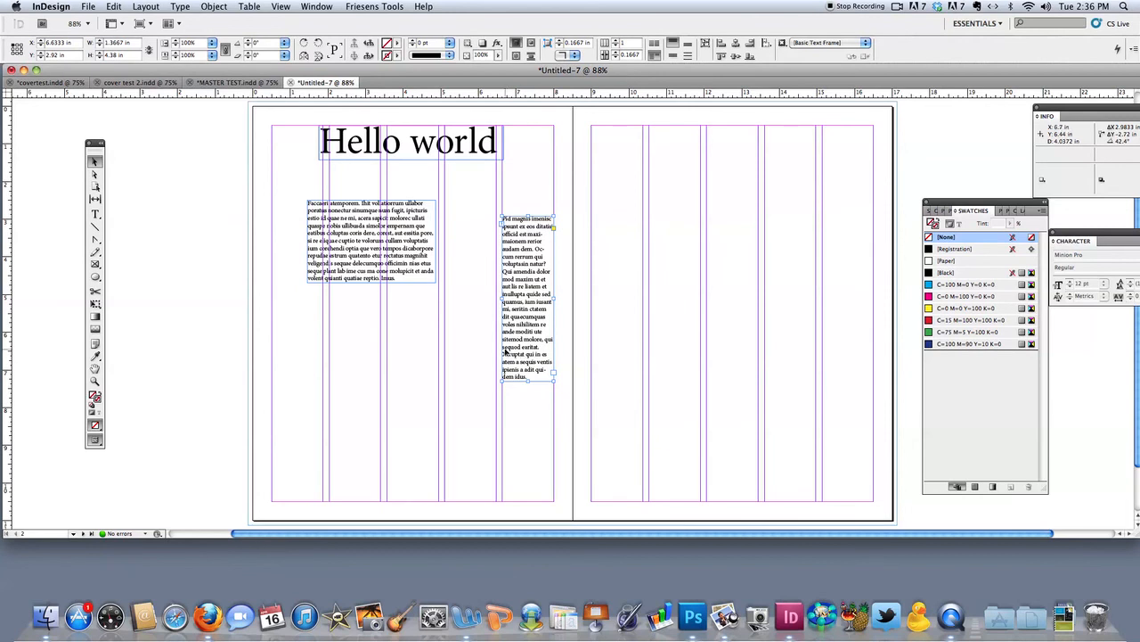
{"action": "left_click_drag", "start_coordinate": [525, 312], "coordinate": [382, 389]}
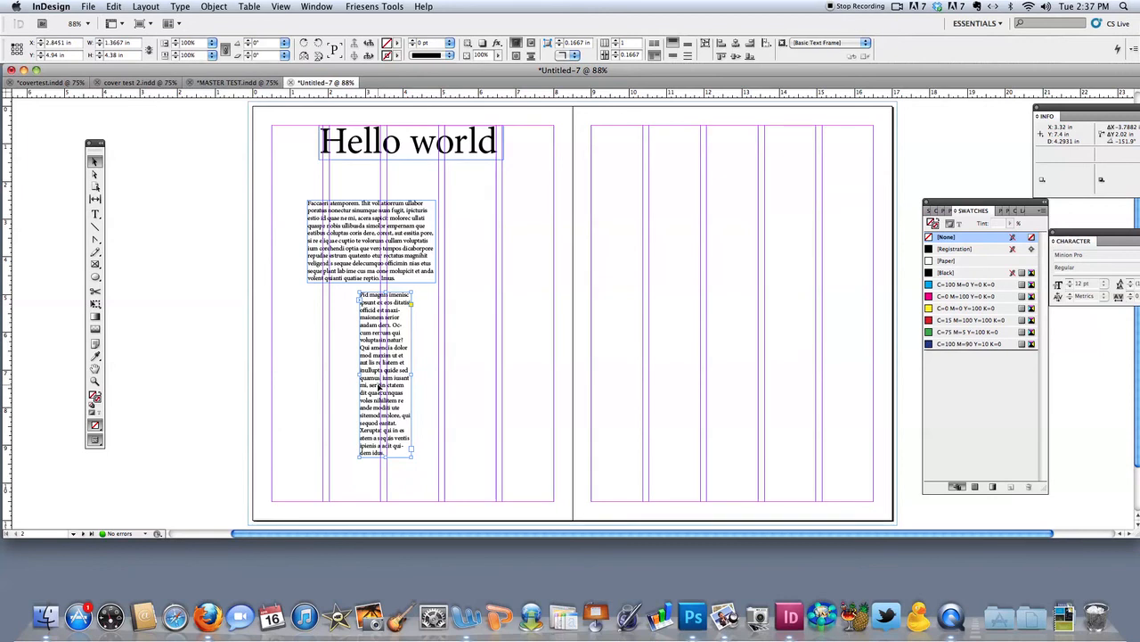
Switch the screen mode to Preview and deselect the linked text frame.
{"action": "left_click", "coordinate": [102, 444]}
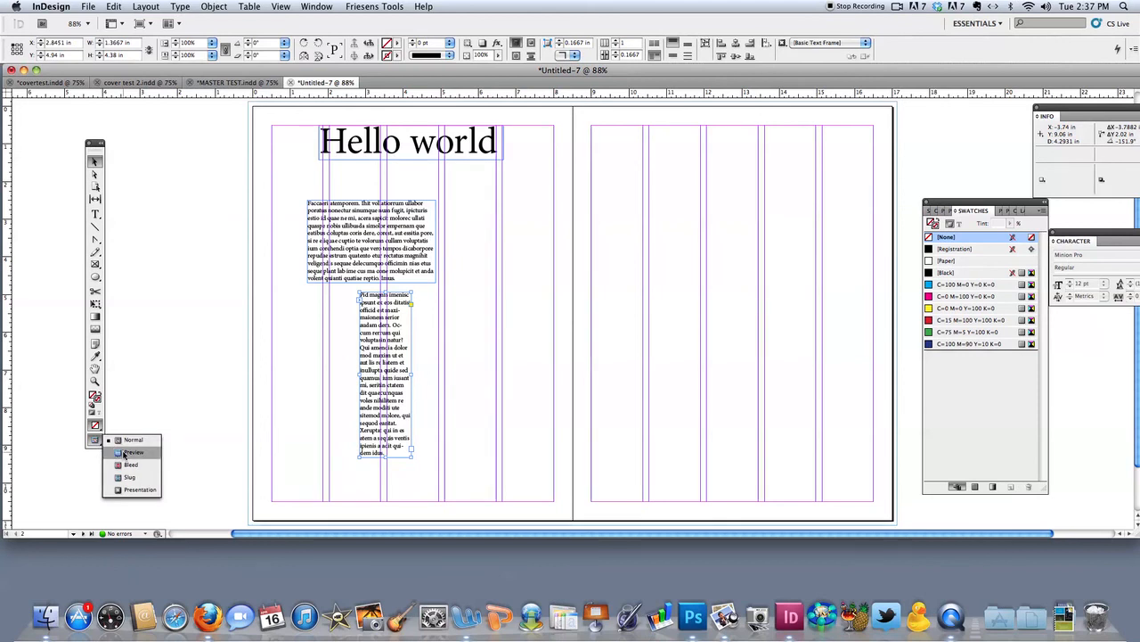
{"action": "left_click", "coordinate": [131, 451]}
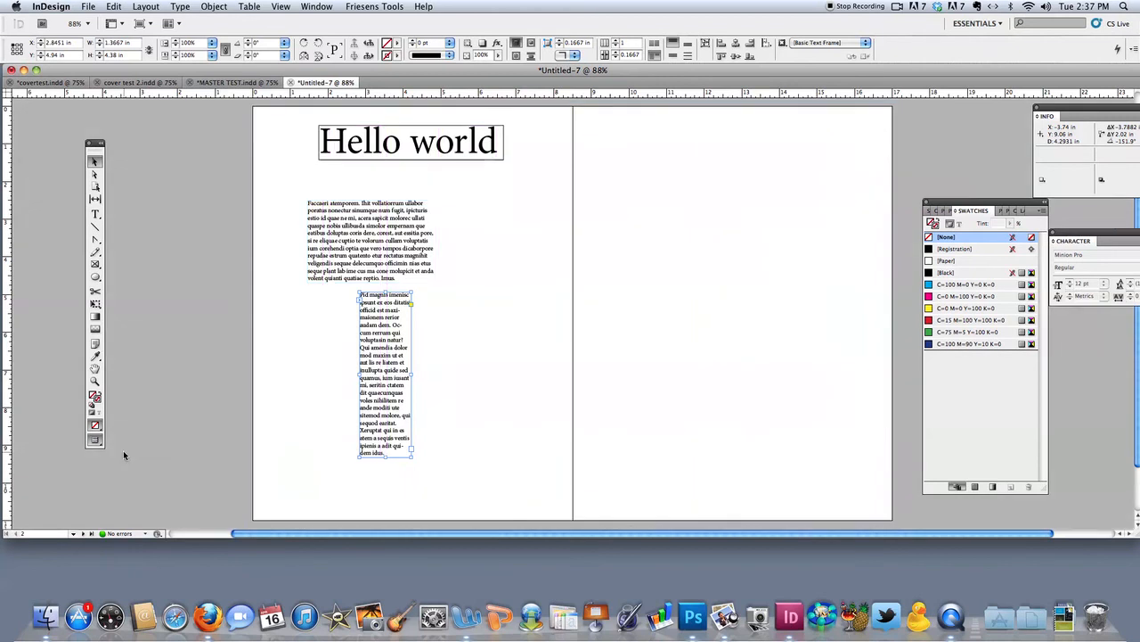
{"action": "left_click", "coordinate": [487, 436]}
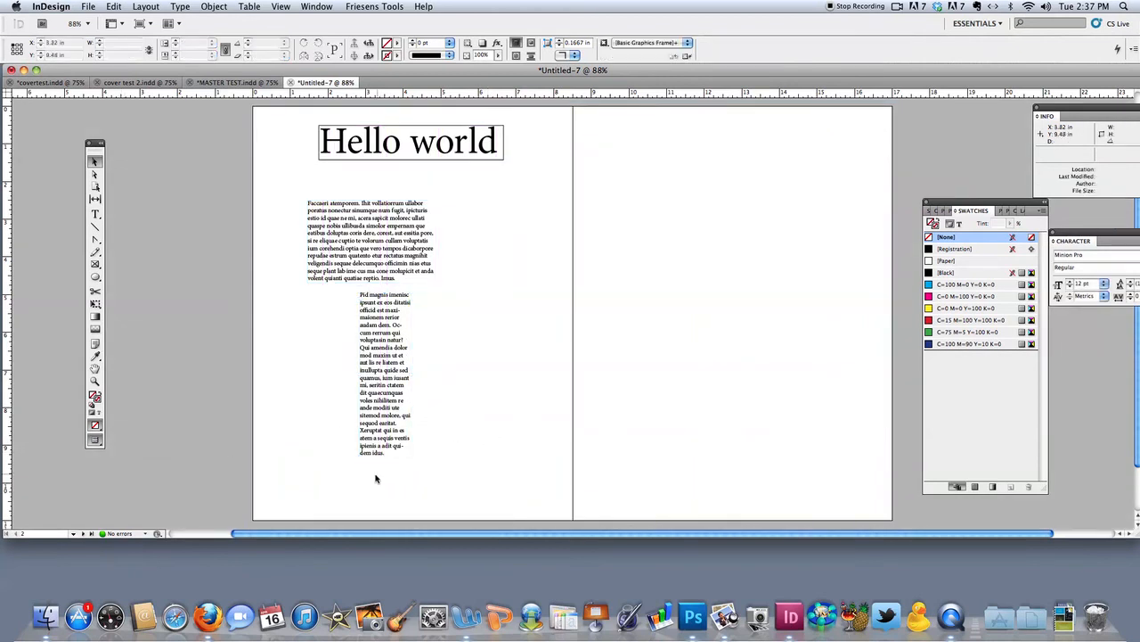